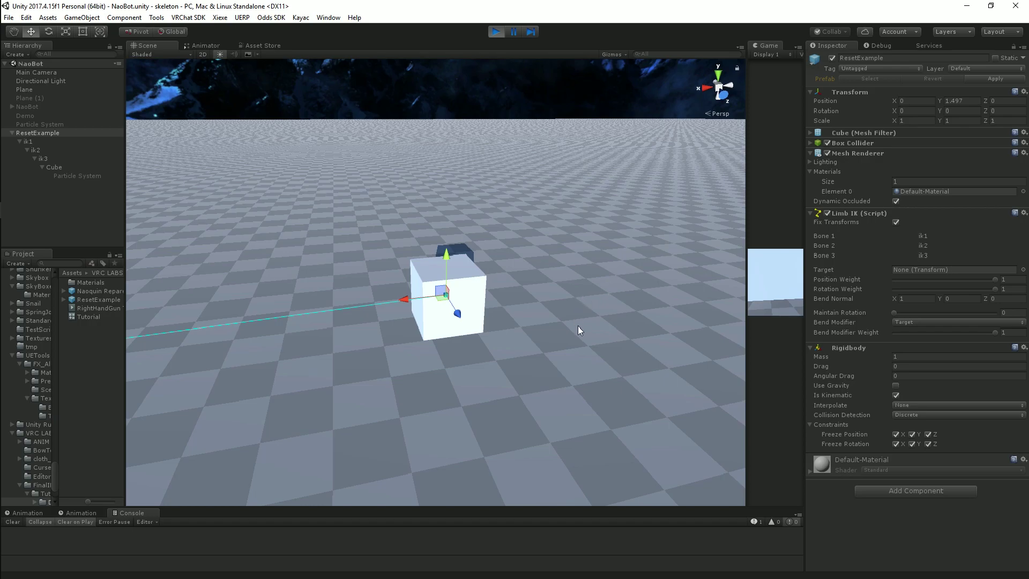
# Drag ResetExample far out along Z, to about -199.1, stretching the IK rig.
pyautogui.moveTo(578, 326)
pyautogui.mouseDown(button='right')
pyautogui.moveTo(466, 345)
pyautogui.moveTo(372, 330)
pyautogui.moveTo(594, 341)
pyautogui.moveTo(570, 313)
pyautogui.mouseUp(button='right')
pyautogui.moveTo(571, 314); pyautogui.dragTo(566, 348, button='middle')
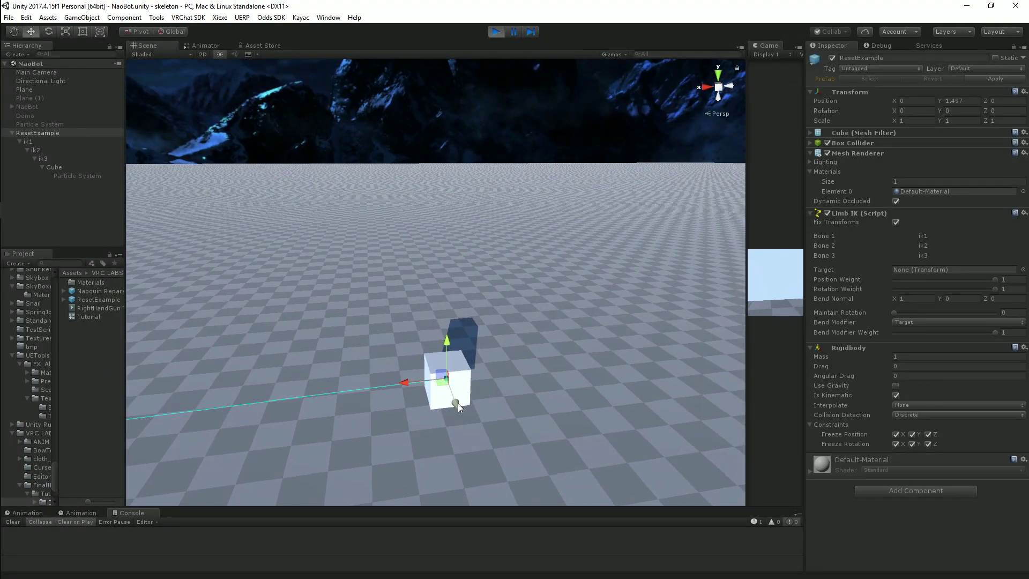
pyautogui.moveTo(458, 408); pyautogui.dragTo(215, 128)
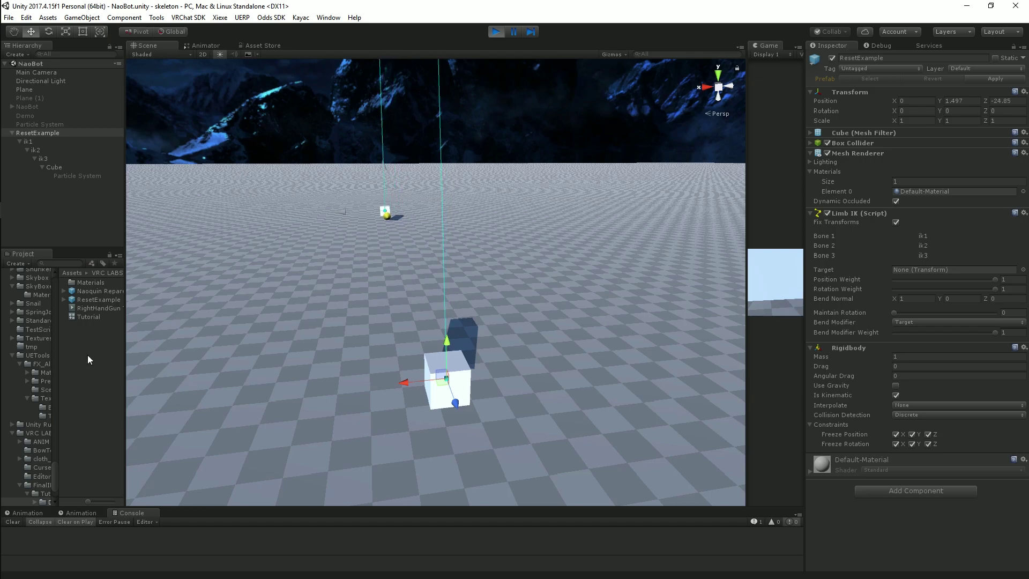
pyautogui.moveTo(89, 360); pyautogui.dragTo(353, 163)
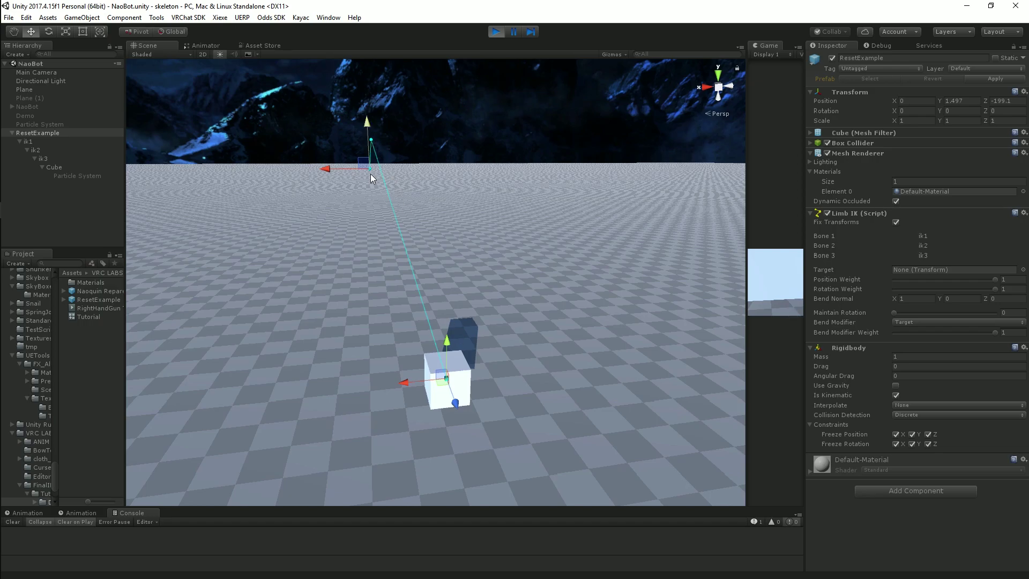
# Bend the chain with the IK handle at the distant target, then return ResetExample's Z to 0.
pyautogui.moveTo(426, 172); pyautogui.dragTo(500, 246, button='middle')
pyautogui.keyDown('alt'); pyautogui.moveTo(499, 246); pyautogui.dragTo(382, 263); pyautogui.keyUp('alt')
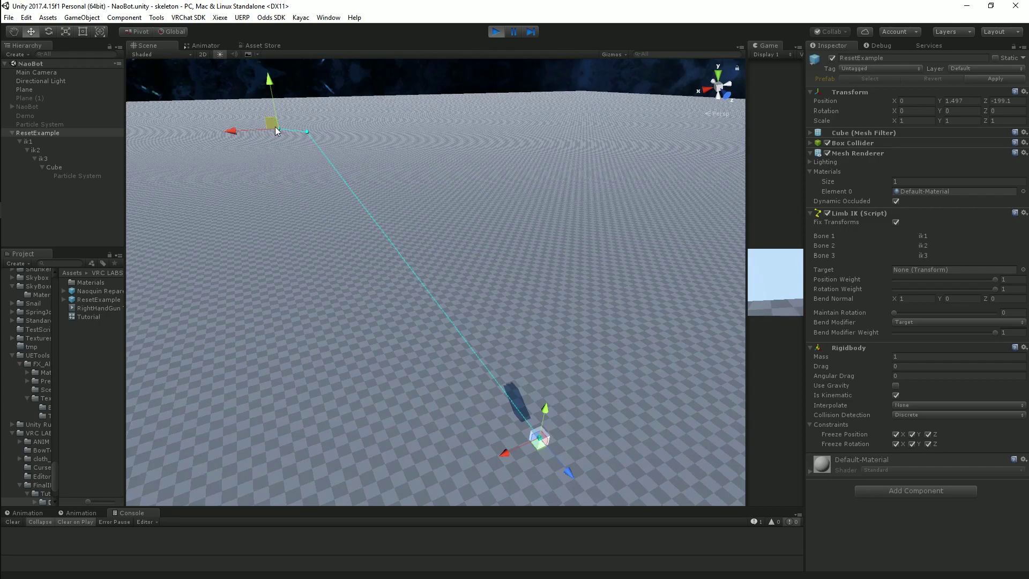
pyautogui.keyDown('alt'); pyautogui.moveTo(275, 131); pyautogui.dragTo(556, 350, button='right'); pyautogui.keyUp('alt')
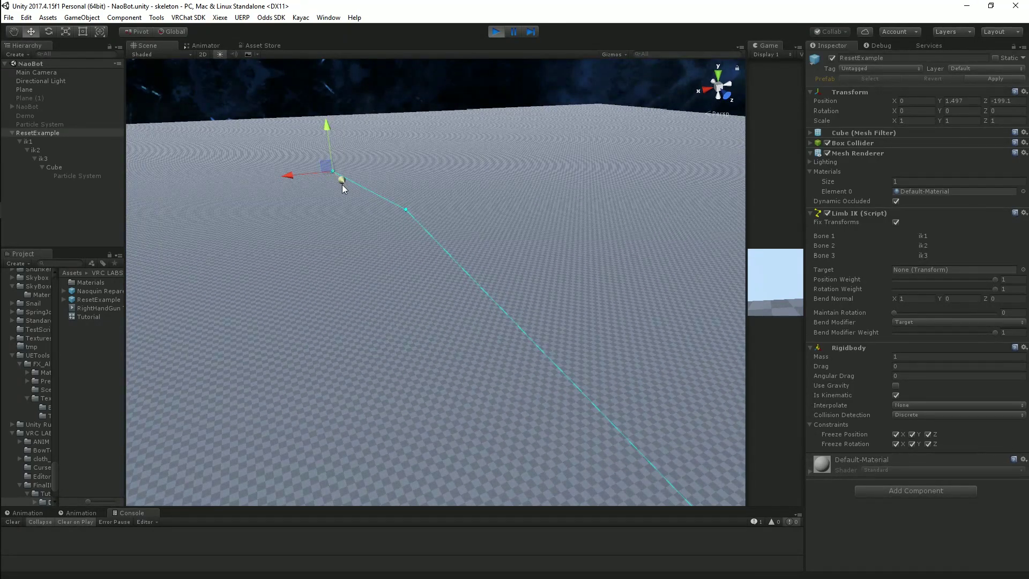
pyautogui.moveTo(342, 184); pyautogui.dragTo(337, 156)
pyautogui.moveTo(426, 230); pyautogui.dragTo(520, 250, button='right')
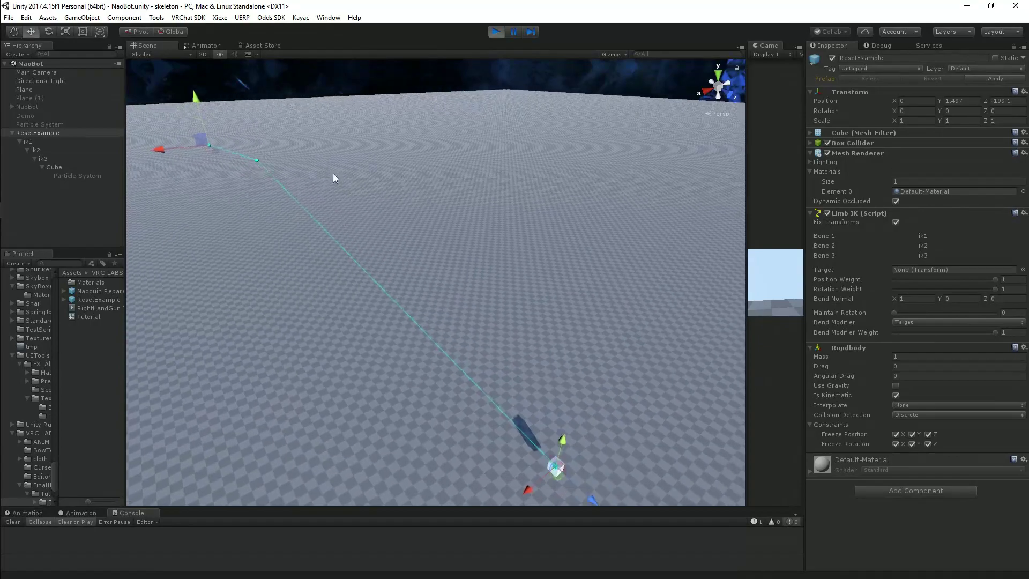
pyautogui.moveTo(571, 343); pyautogui.dragTo(254, 218, button='right')
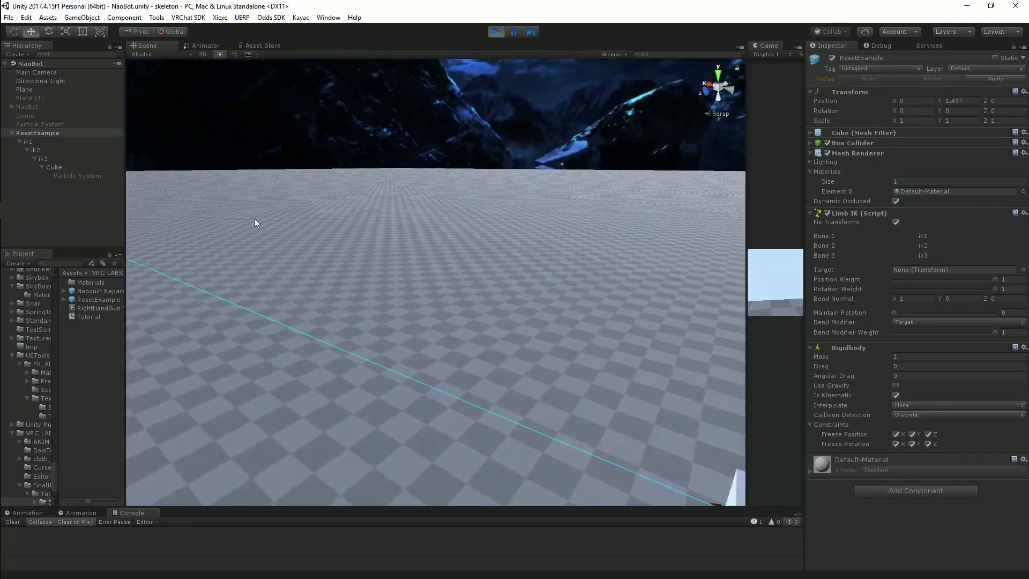
pyautogui.click(35, 150)
pyautogui.moveTo(300, 279); pyautogui.dragTo(418, 311, button='right')
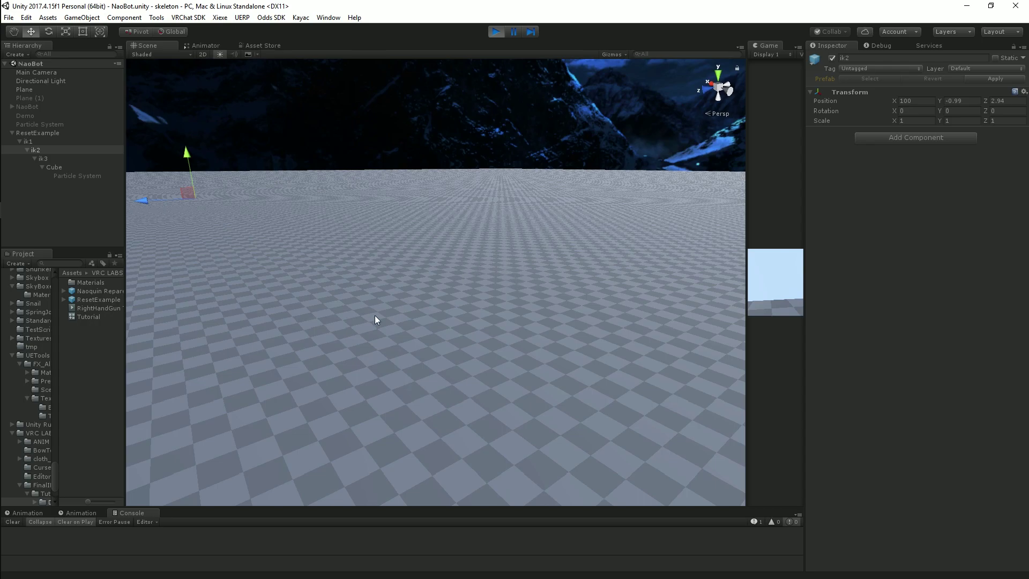
pyautogui.moveTo(374, 316)
pyautogui.mouseDown(button='right')
pyautogui.moveTo(368, 322)
pyautogui.moveTo(488, 361)
pyautogui.moveTo(545, 402)
pyautogui.moveTo(549, 381)
pyautogui.moveTo(285, 306)
pyautogui.moveTo(455, 320)
pyautogui.moveTo(375, 329)
pyautogui.moveTo(333, 317)
pyautogui.moveTo(358, 327)
pyautogui.moveTo(367, 315)
pyautogui.mouseUp(button='right')
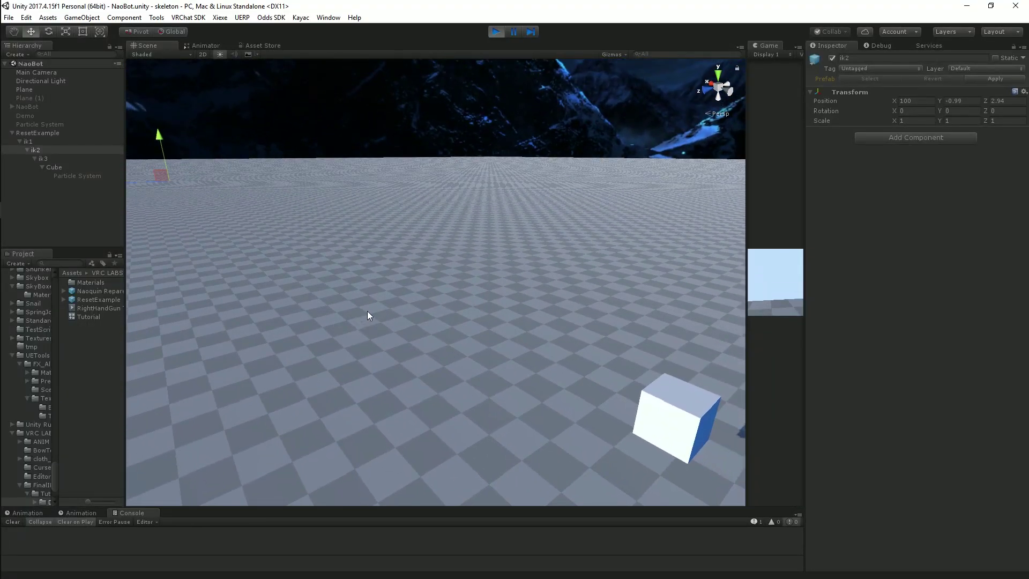
pyautogui.click(78, 133)
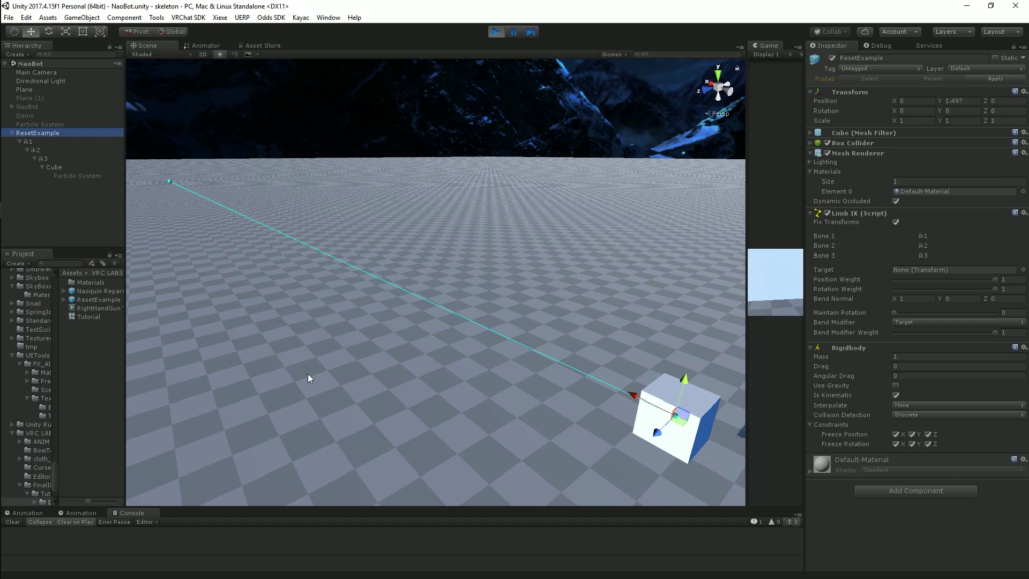
pyautogui.press('f')
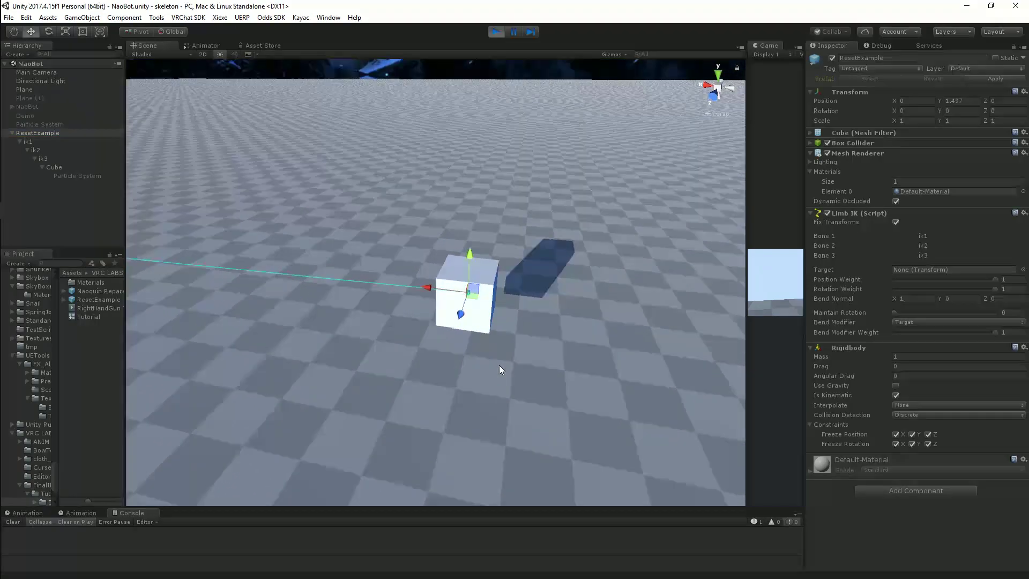
pyautogui.keyDown('alt'); pyautogui.moveTo(501, 349); pyautogui.dragTo(516, 309); pyautogui.keyUp('alt')
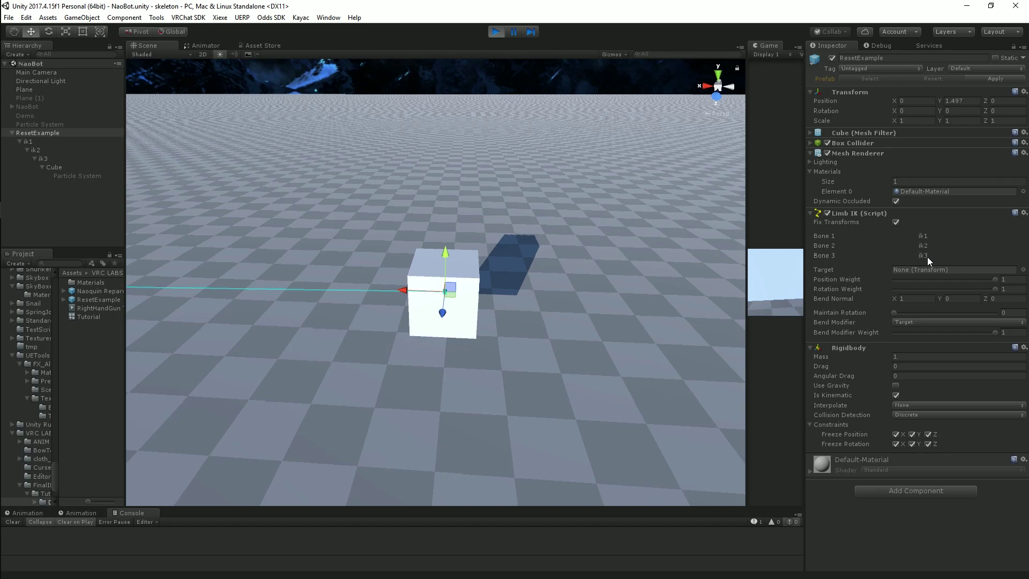
pyautogui.click(46, 143)
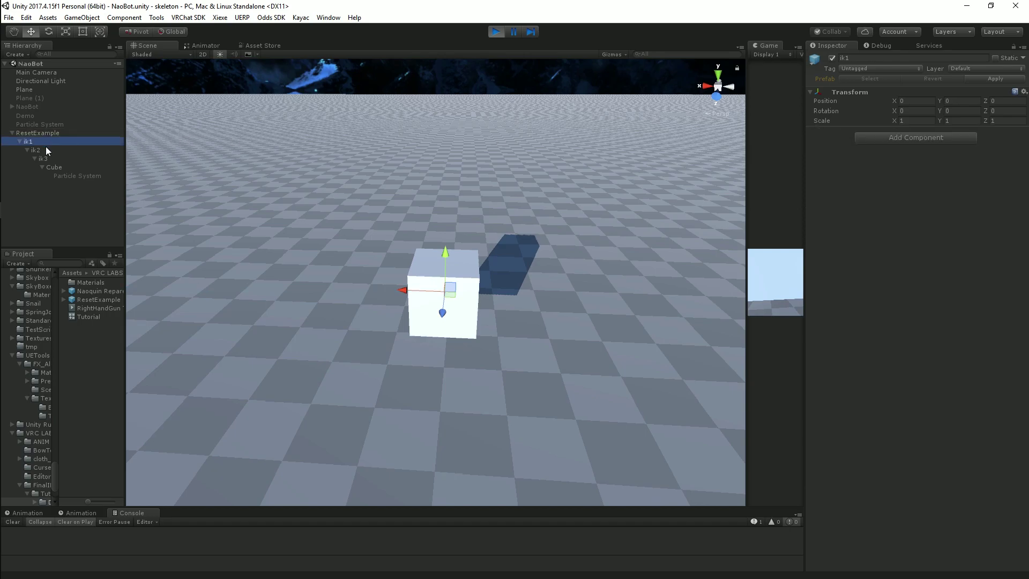
pyautogui.click(48, 150)
pyautogui.click(50, 157)
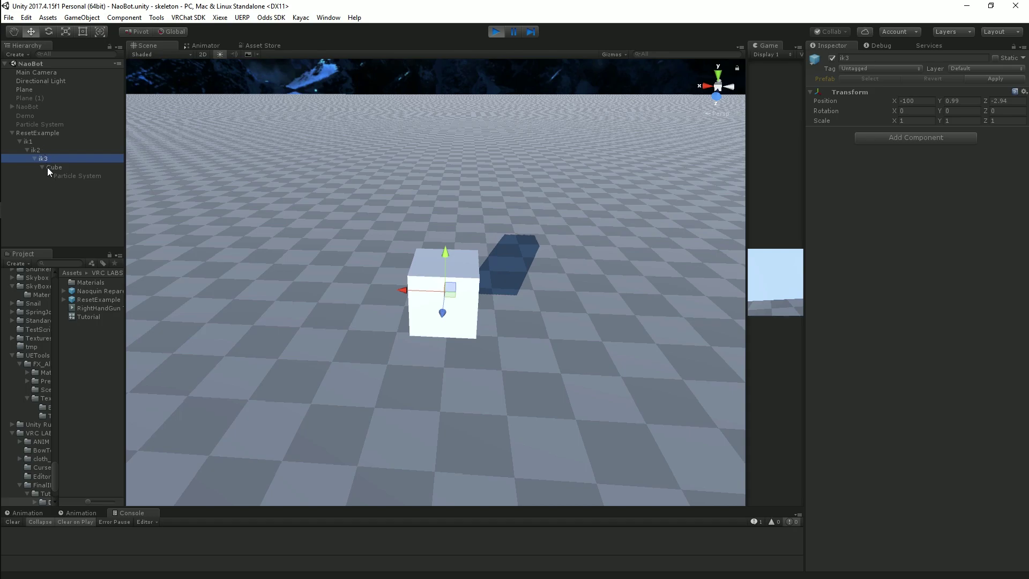
pyautogui.click(56, 168)
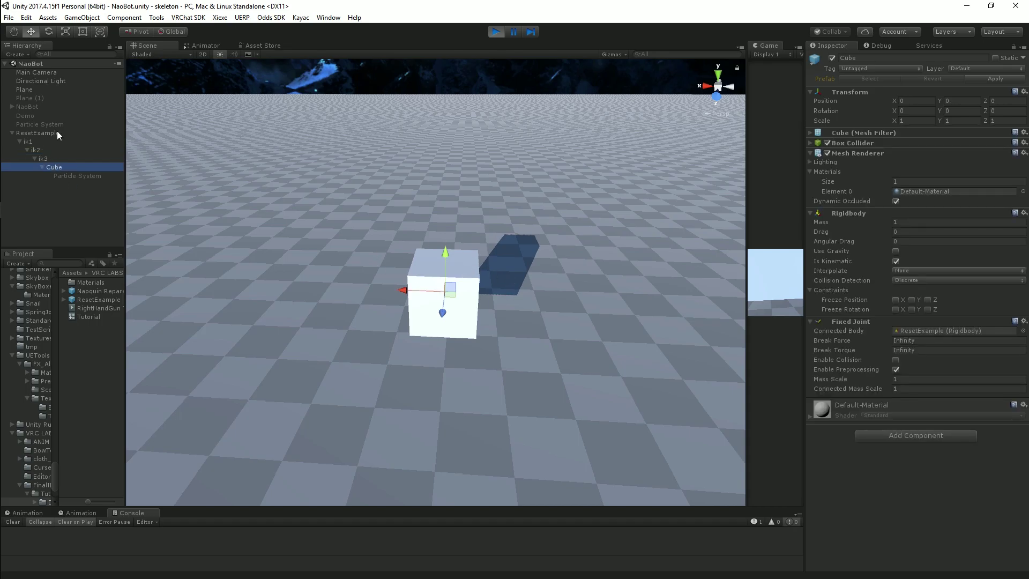
pyautogui.click(55, 132)
pyautogui.click(63, 167)
pyautogui.click(46, 159)
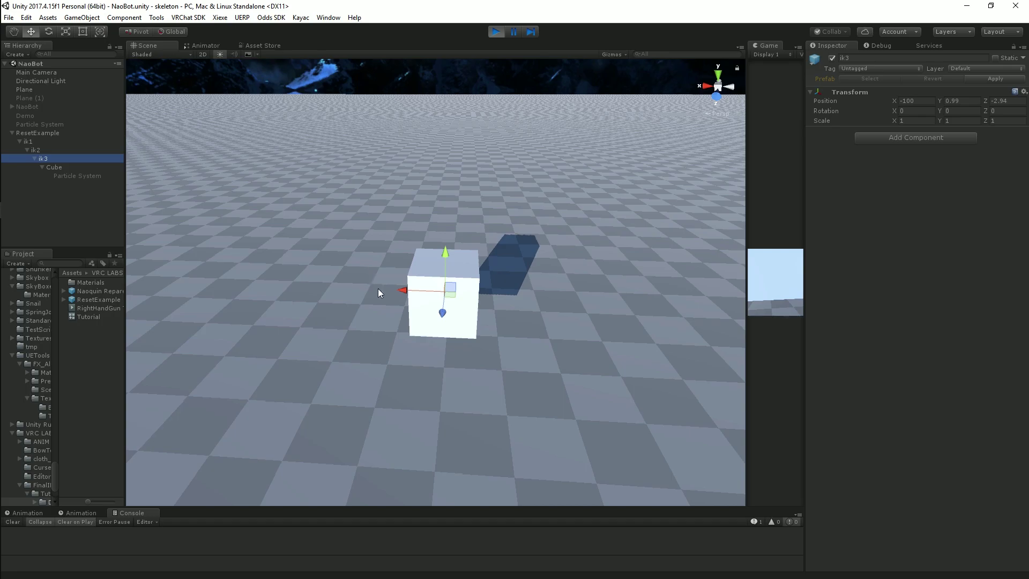
pyautogui.click(43, 133)
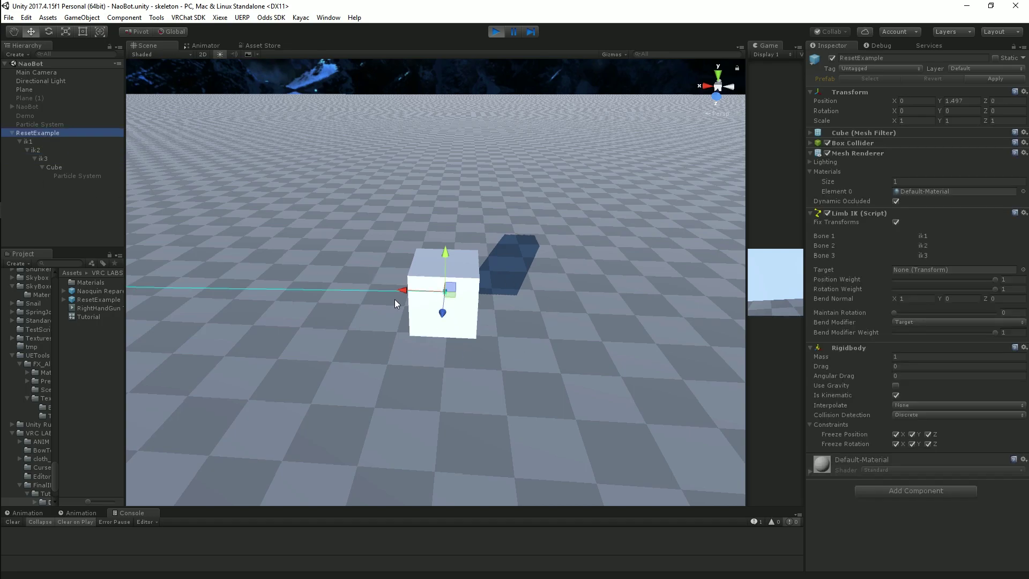
# Slide ResetExample, toggle Cube's Is Kinematic, then move ResetExample to X -2.072, Z -9.613.
pyautogui.moveTo(449, 288); pyautogui.dragTo(358, 231)
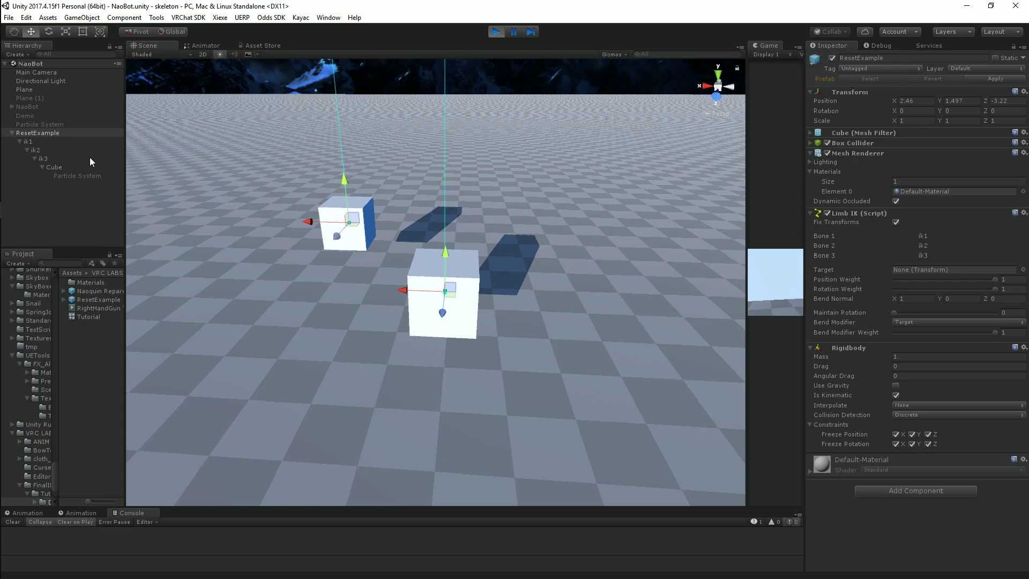
pyautogui.click(76, 167)
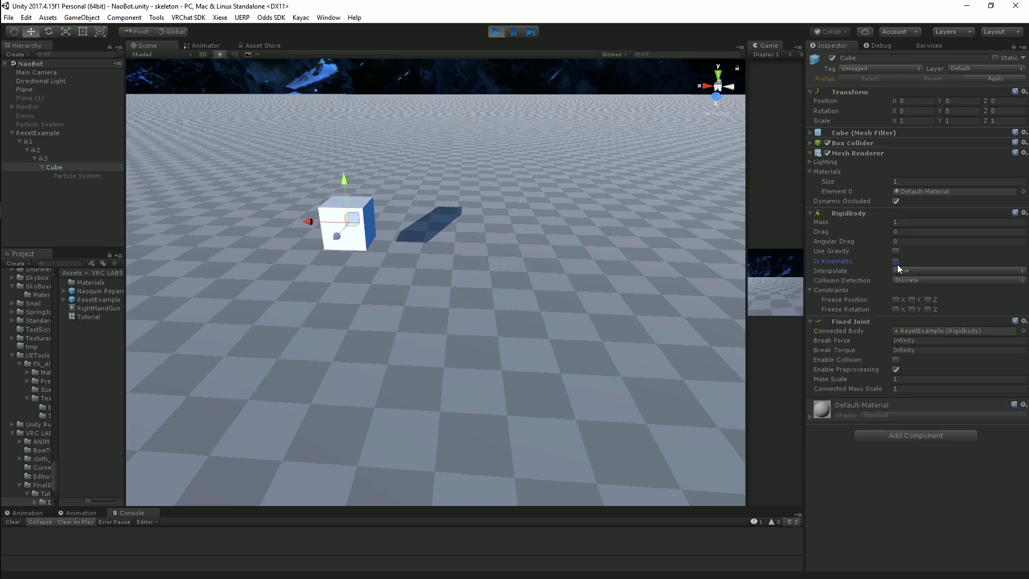
pyautogui.click(38, 133)
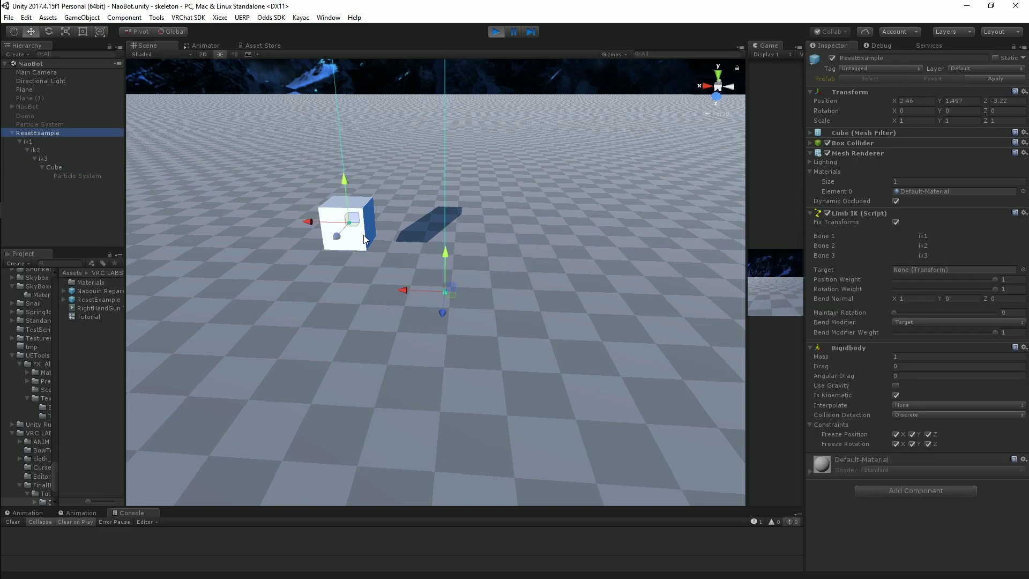
pyautogui.moveTo(475, 262); pyautogui.dragTo(588, 289)
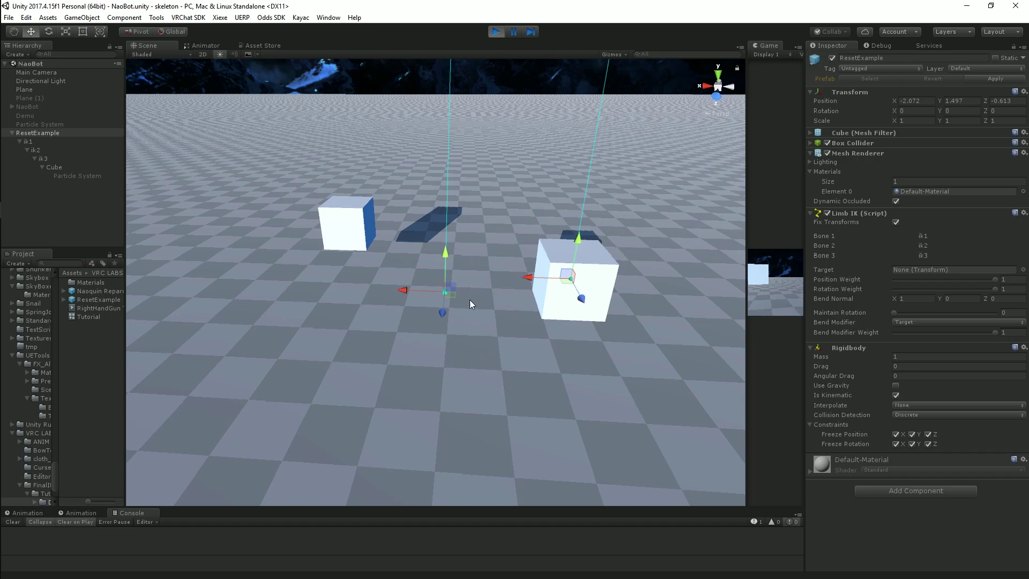
pyautogui.keyDown('alt'); pyautogui.moveTo(462, 273); pyautogui.dragTo(348, 246); pyautogui.keyUp('alt')
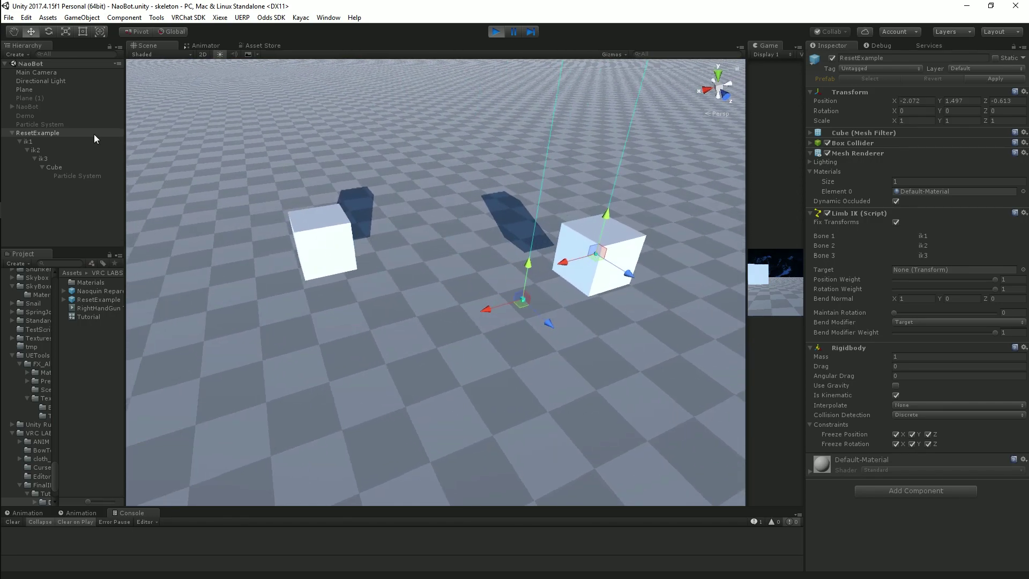
# Clear Is Kinematic on the Cube under ik3 so its Fixed Joint pulls it onto ResetExample.
pyautogui.click(54, 167)
pyautogui.keyDown('alt'); pyautogui.moveTo(464, 258); pyautogui.dragTo(379, 195); pyautogui.keyUp('alt')
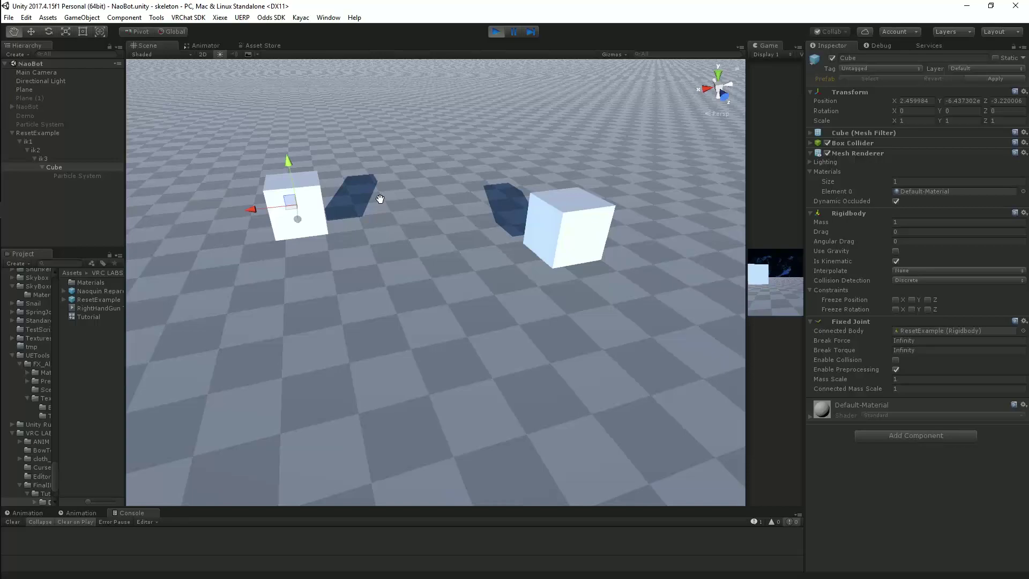
pyautogui.click(77, 159)
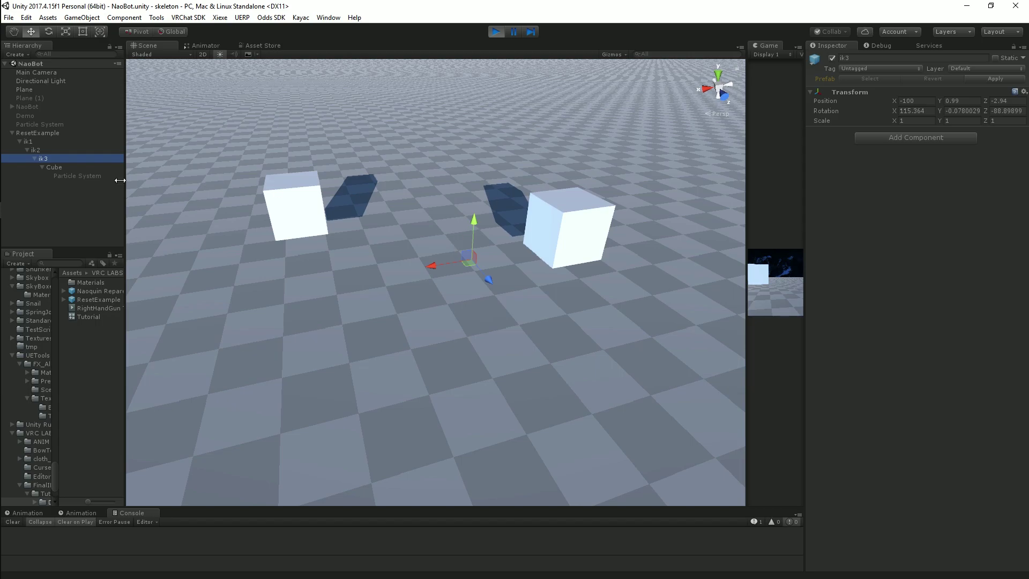
pyautogui.click(56, 167)
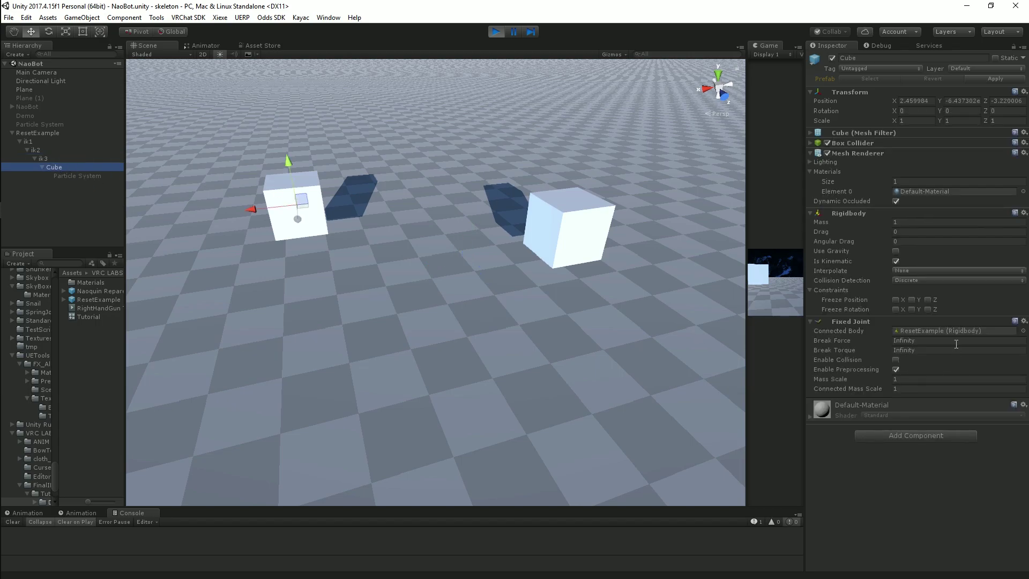
pyautogui.click(896, 261)
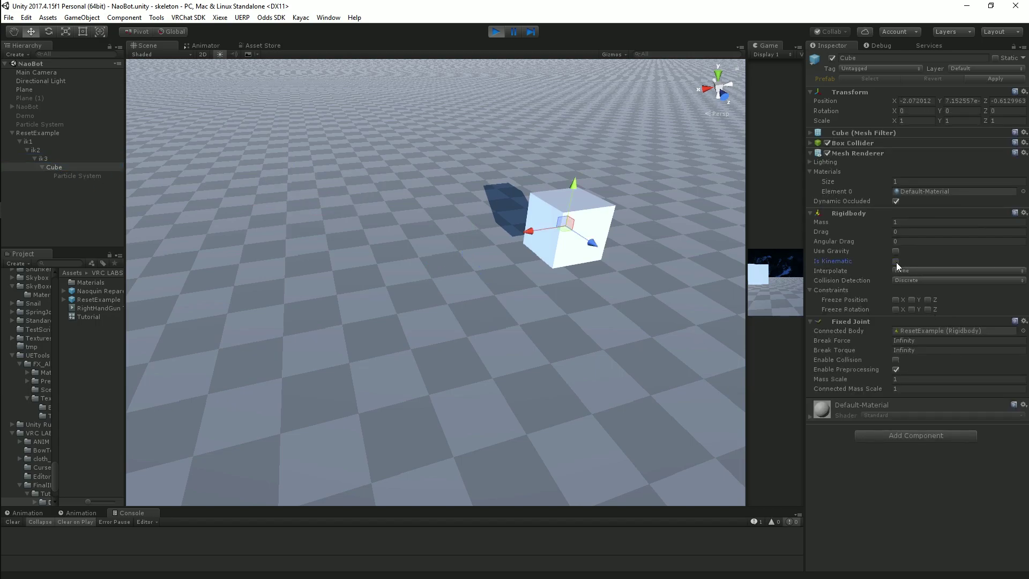
pyautogui.moveTo(499, 262); pyautogui.dragTo(410, 268, button='middle')
pyautogui.scroll(3, 477, 264)
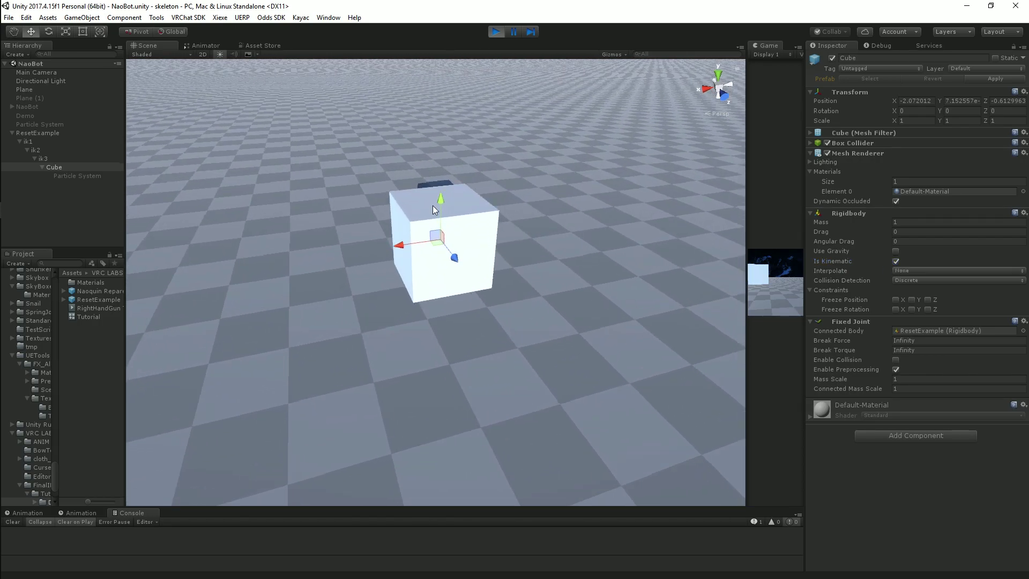
pyautogui.click(55, 133)
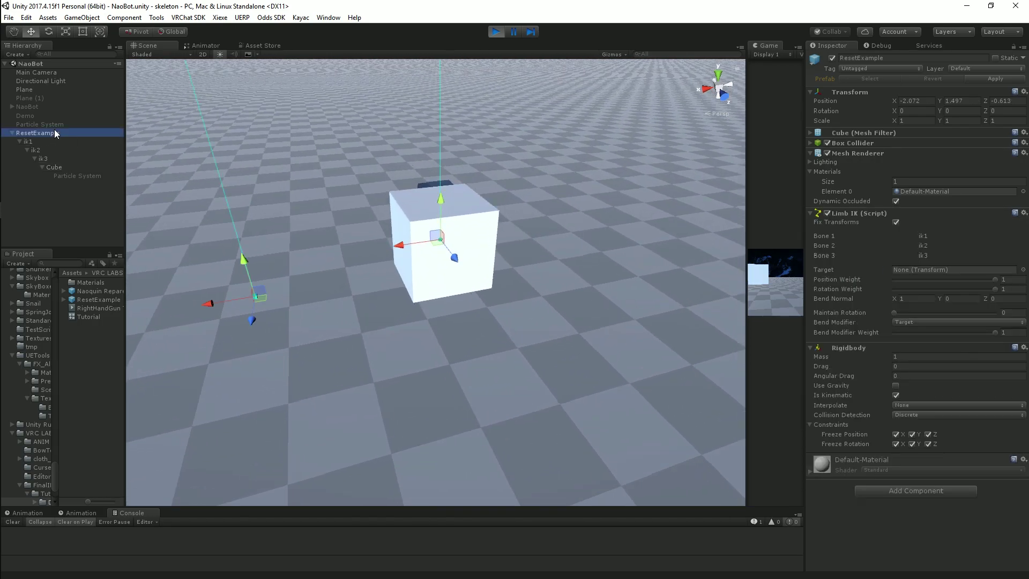
pyautogui.click(63, 168)
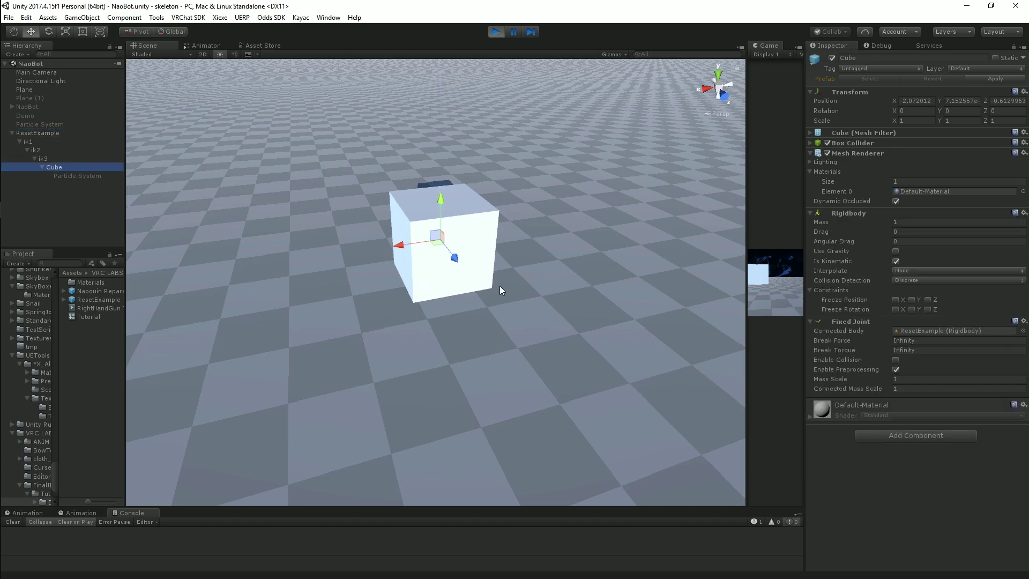
# Show ResetExample's Limb IK and its kinematic, gravity-free, fully frozen Rigidbody in the Inspector.
pyautogui.click(50, 133)
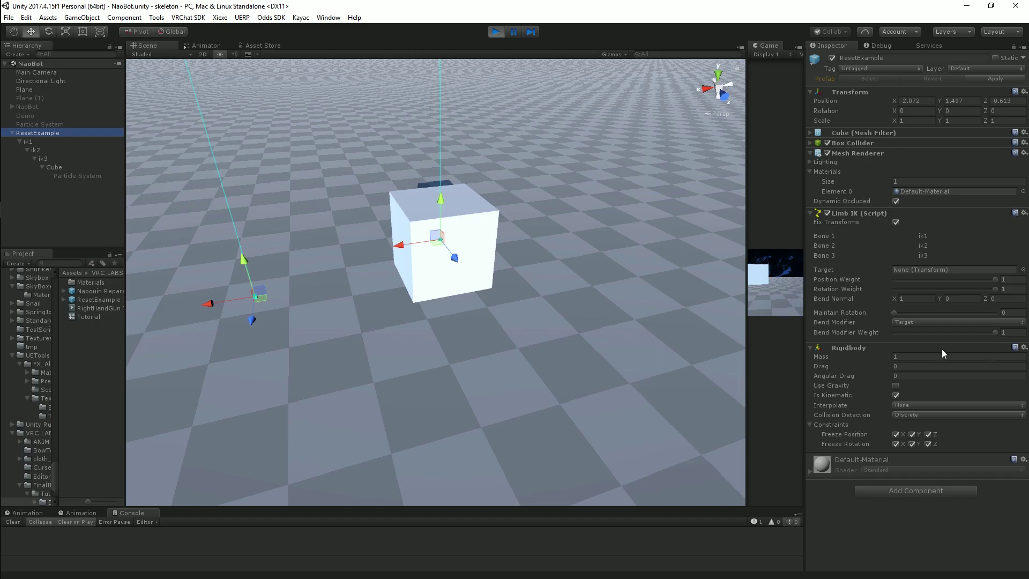
# Drag ResetExample left to X -0.739, Z -9.36, leaving the kinematic Cube in place.
pyautogui.click(55, 168)
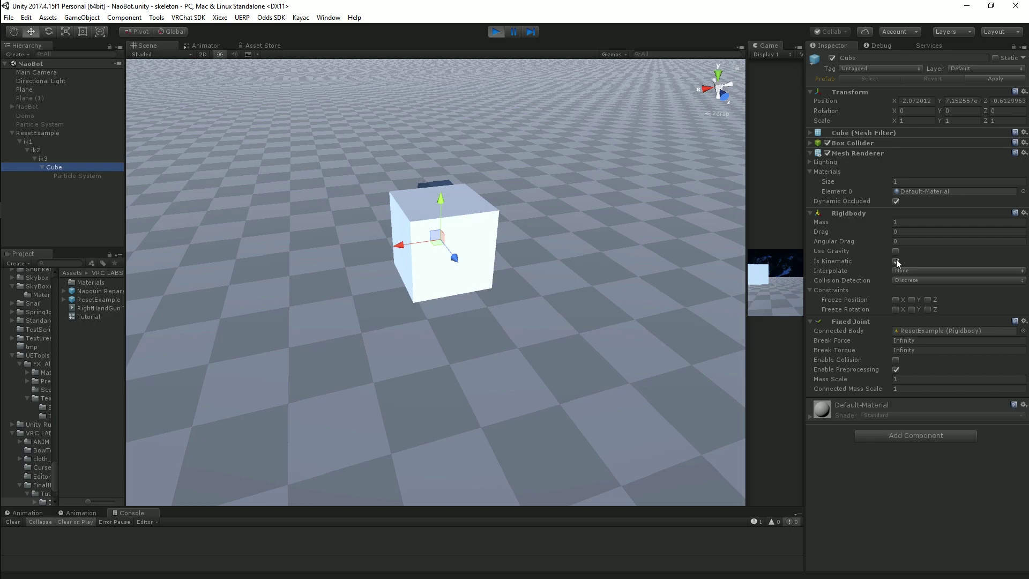
pyautogui.click(36, 133)
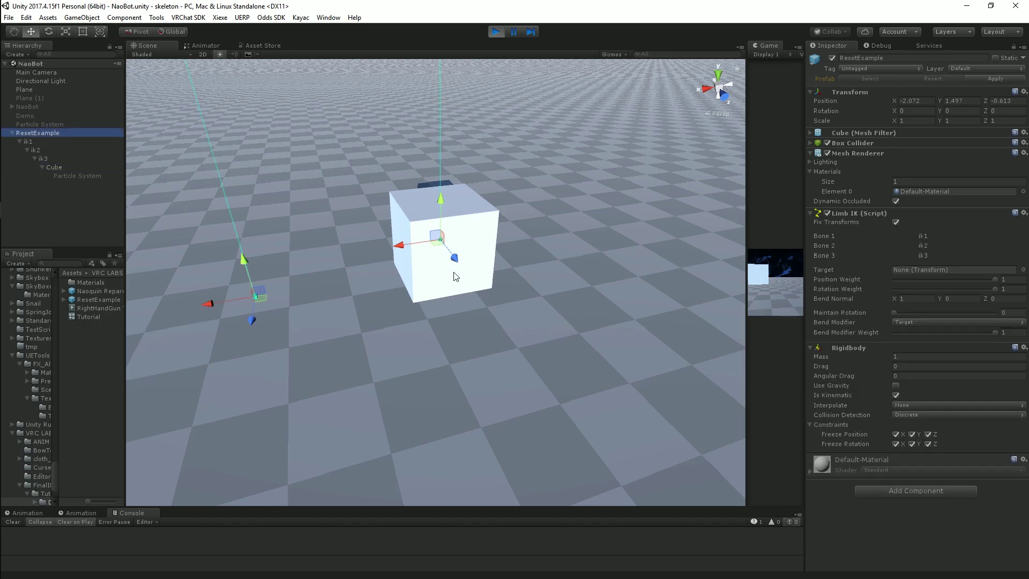
pyautogui.moveTo(439, 252); pyautogui.dragTo(315, 278)
pyautogui.click(445, 252)
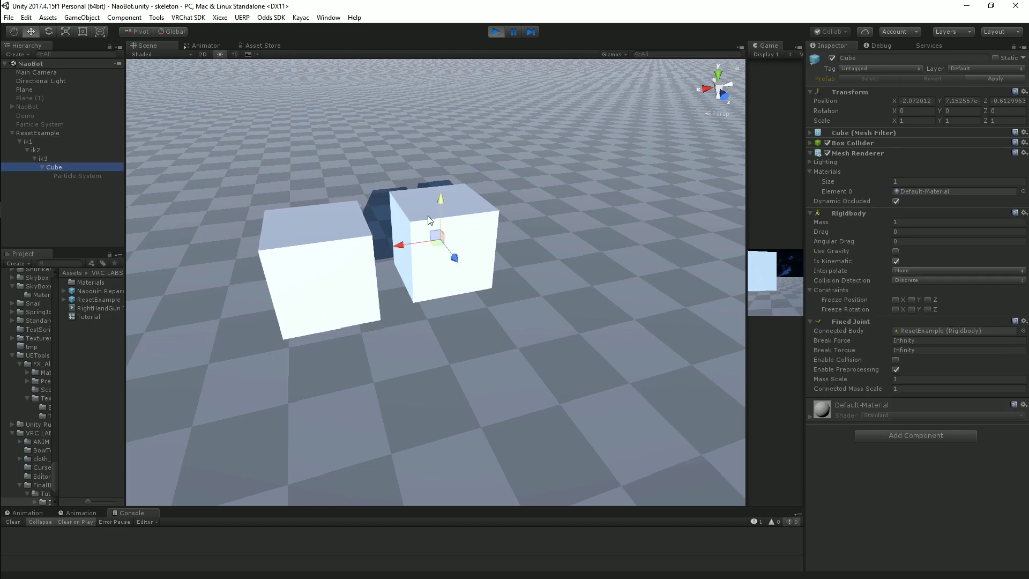
pyautogui.scroll(4, 457, 234)
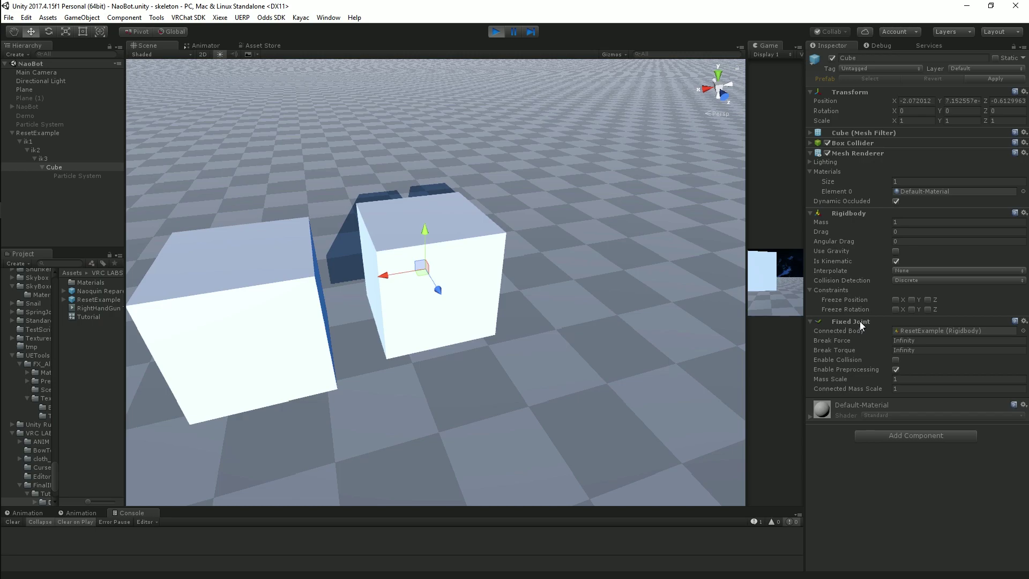
pyautogui.click(918, 330)
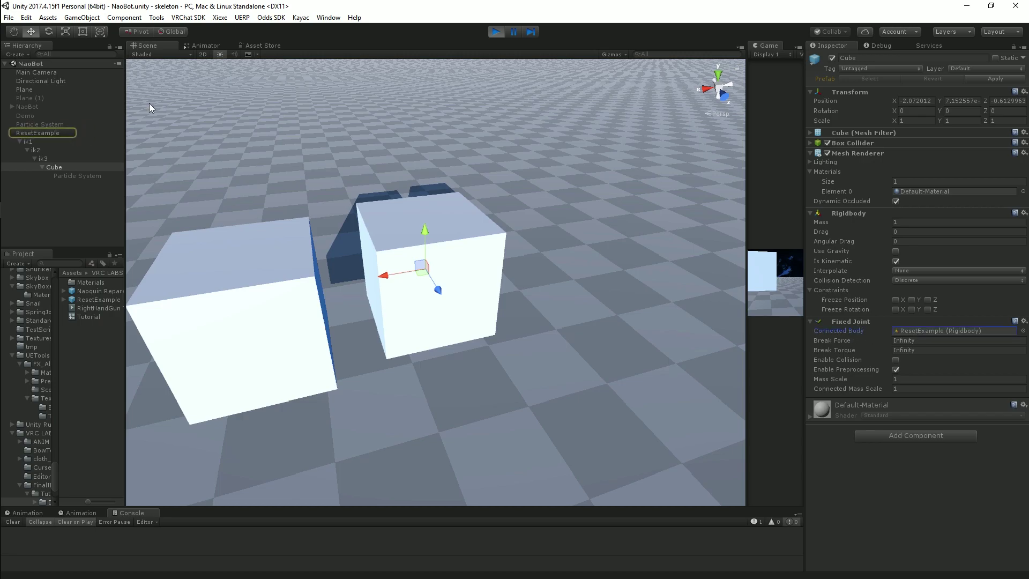
pyautogui.click(41, 133)
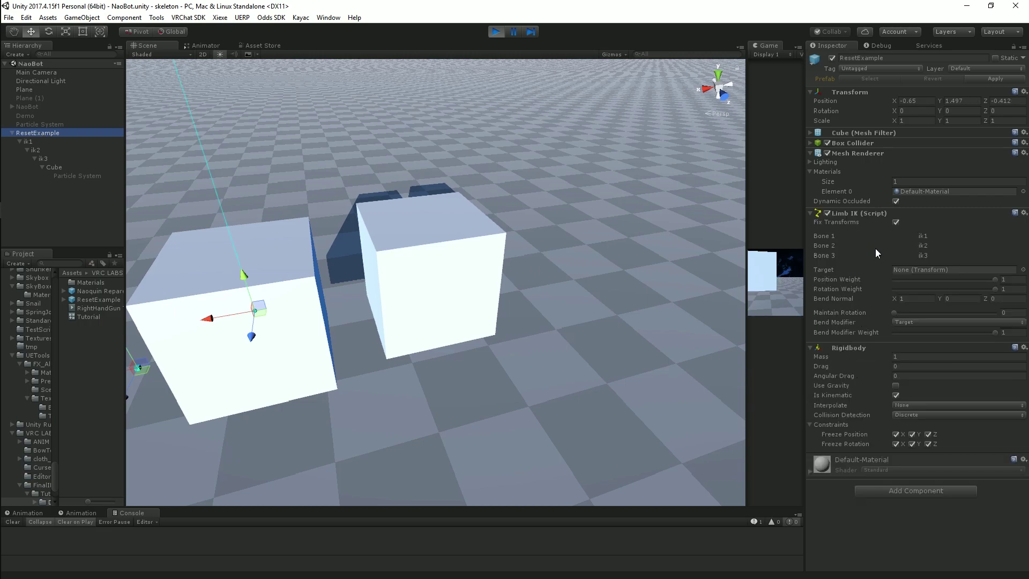
pyautogui.click(51, 168)
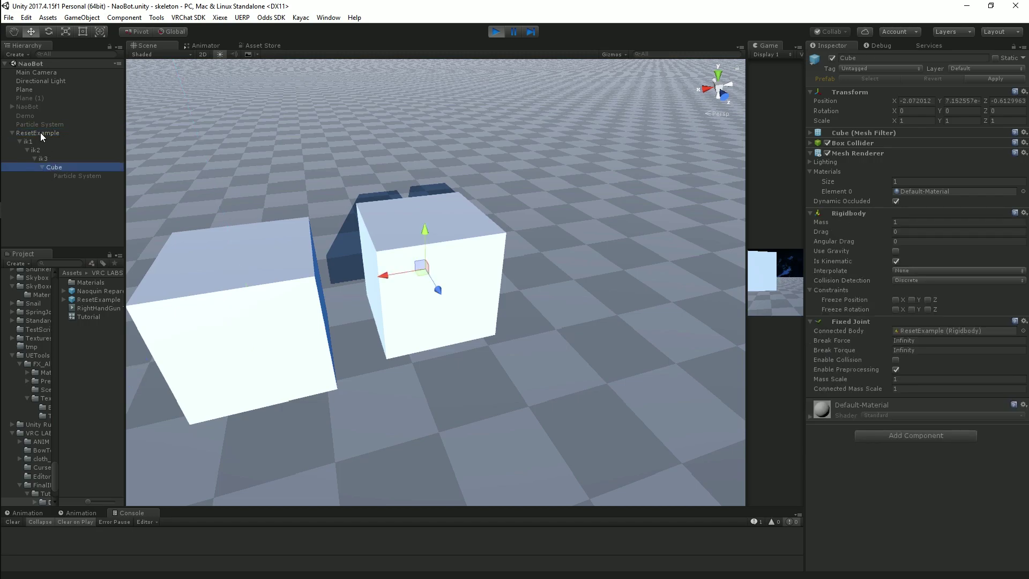
pyautogui.moveTo(40, 133); pyautogui.dragTo(351, 198)
pyautogui.moveTo(885, 339); pyautogui.dragTo(925, 330)
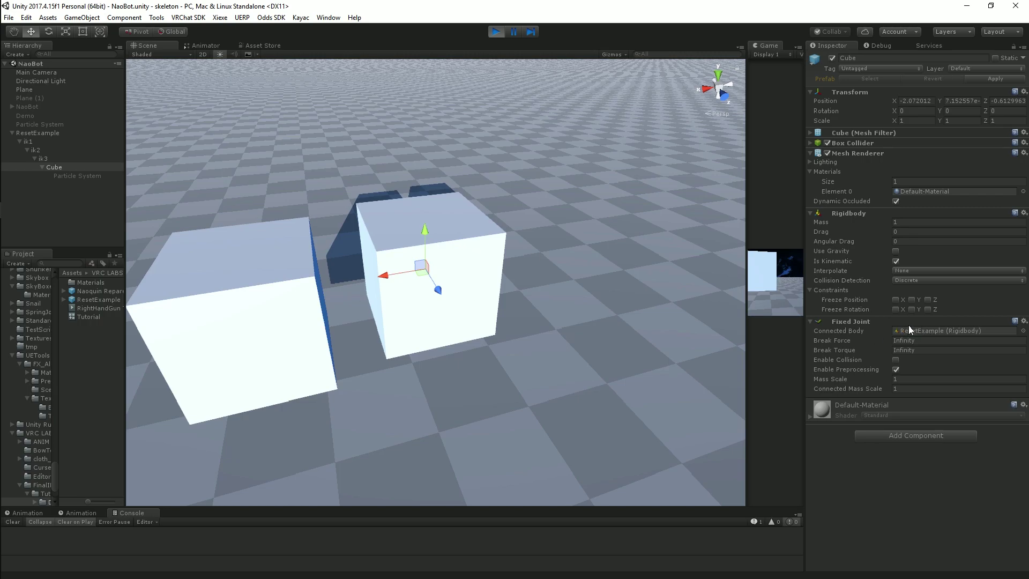
pyautogui.click(924, 328)
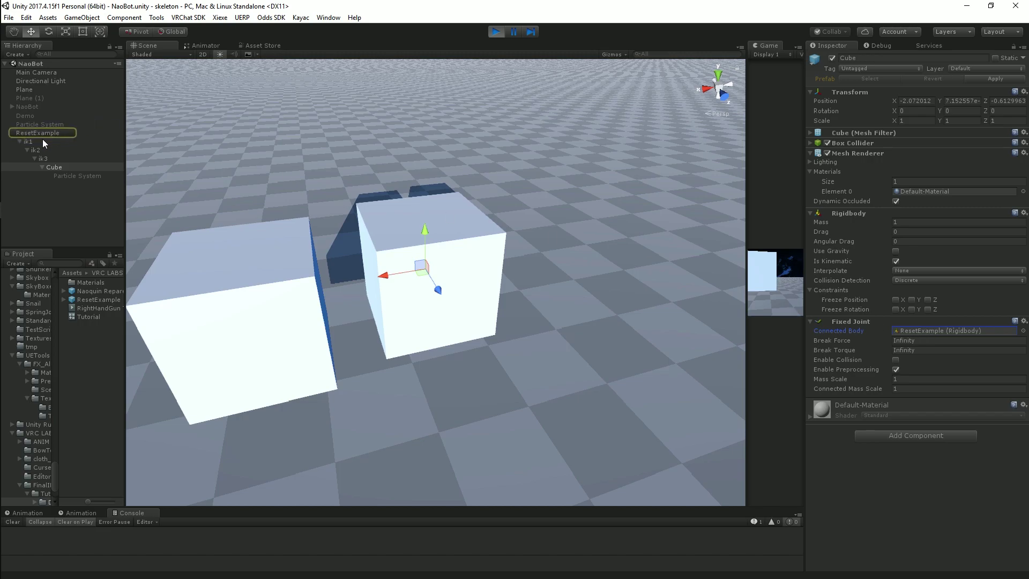
pyautogui.scroll(-2, 450, 330)
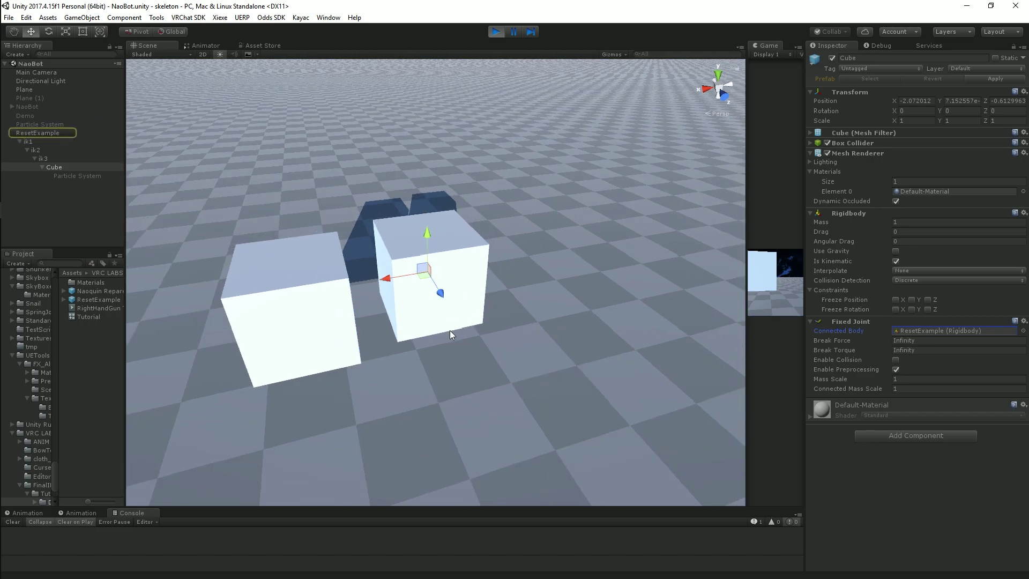
# Frame ResetExample, move it toward the origin, and toggle Cube's Is Kinematic to snap it on.
pyautogui.click(45, 133)
pyautogui.press('f')
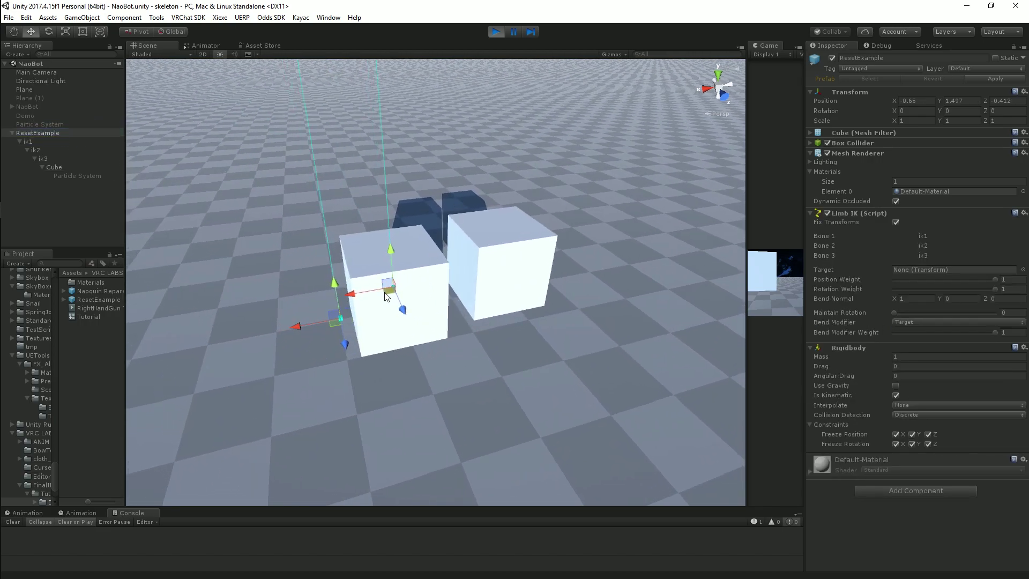
pyautogui.moveTo(386, 296); pyautogui.dragTo(336, 327)
pyautogui.click(75, 168)
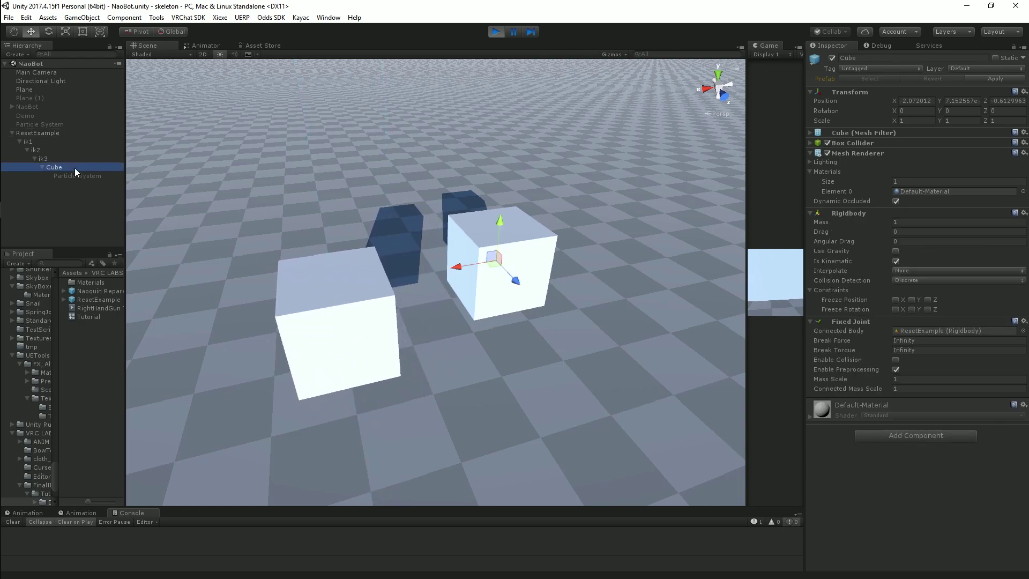
pyautogui.click(896, 261)
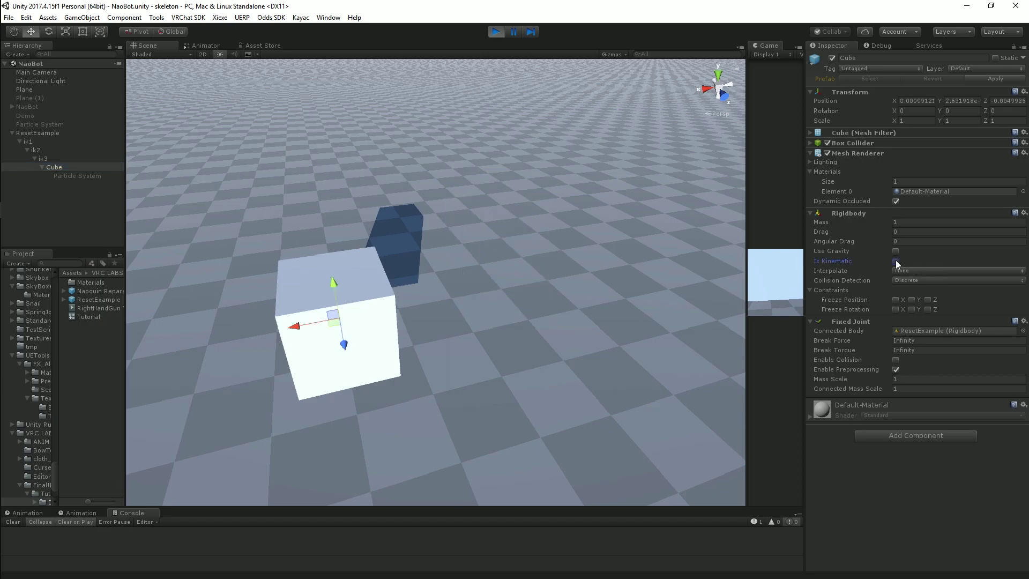
# Move ResetExample left, re-toggle Cube's Is Kinematic, then pull the target to X -1.103, Z 0.648.
pyautogui.click(53, 134)
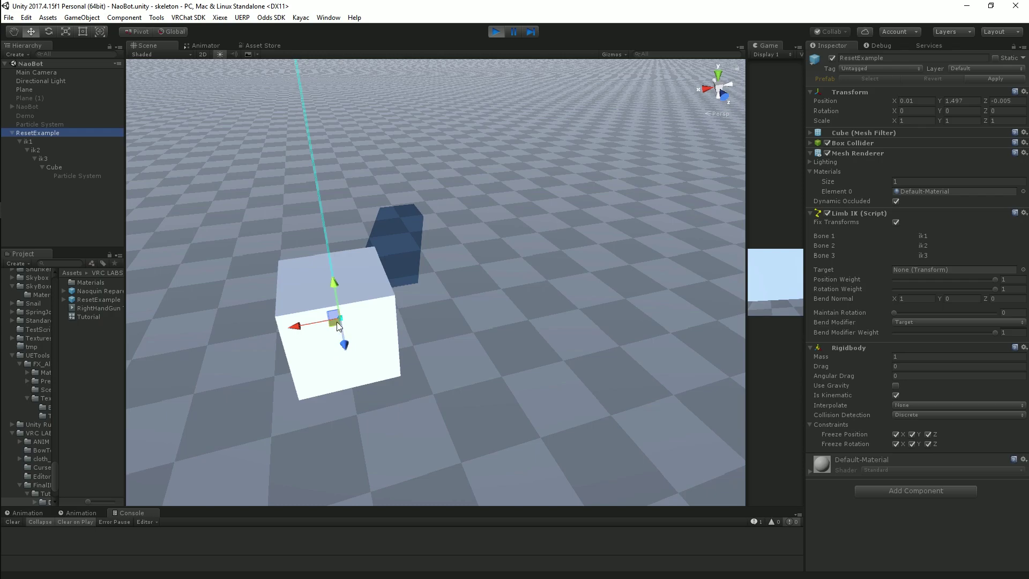
pyautogui.moveTo(338, 325); pyautogui.dragTo(439, 276)
pyautogui.moveTo(439, 275); pyautogui.dragTo(384, 280, button='middle')
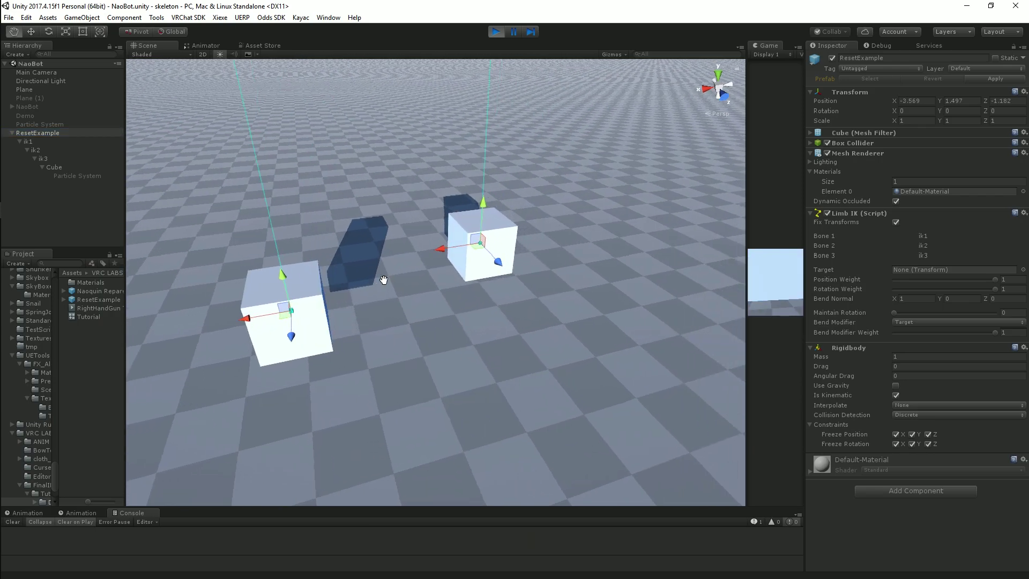
pyautogui.click(62, 166)
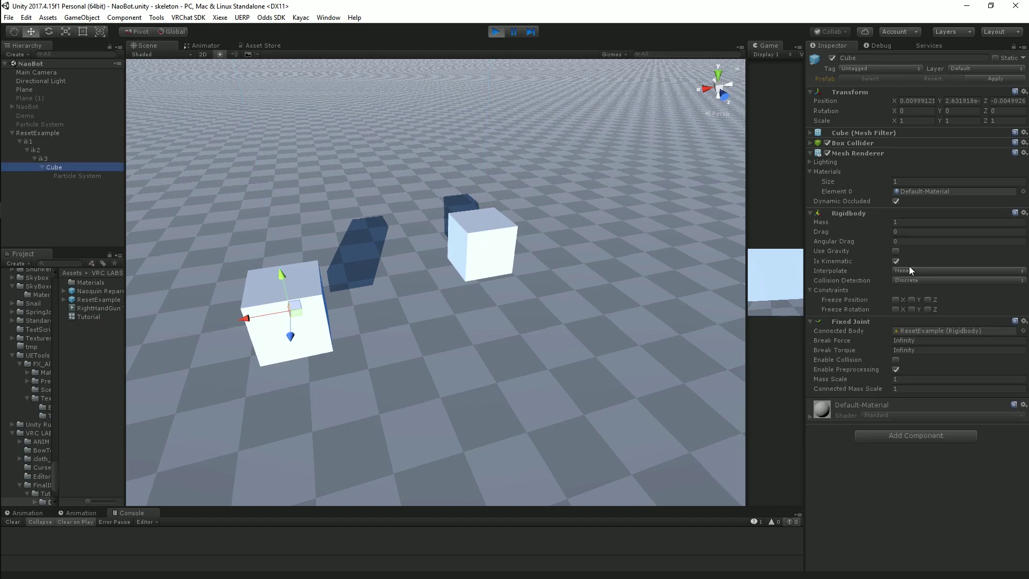
pyautogui.click(895, 260)
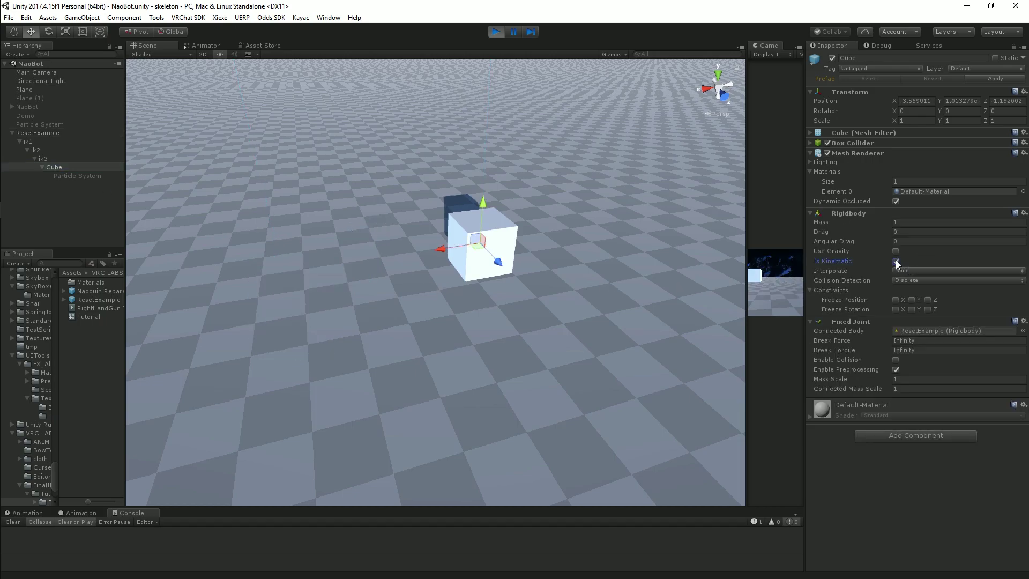
pyautogui.click(41, 131)
pyautogui.moveTo(480, 251); pyautogui.dragTo(387, 326)
# Rotate the ResetExample cube further and make the Cube kinematic again in that pose.
pyautogui.click(102, 34)
pyautogui.moveTo(387, 326); pyautogui.dragTo(485, 288, button='middle')
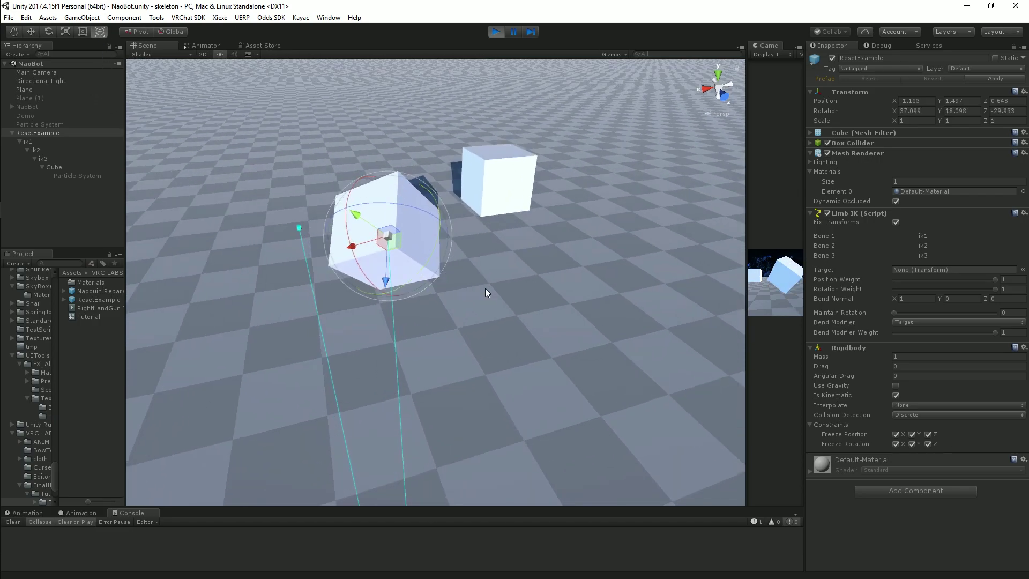
pyautogui.click(72, 167)
pyautogui.click(896, 261)
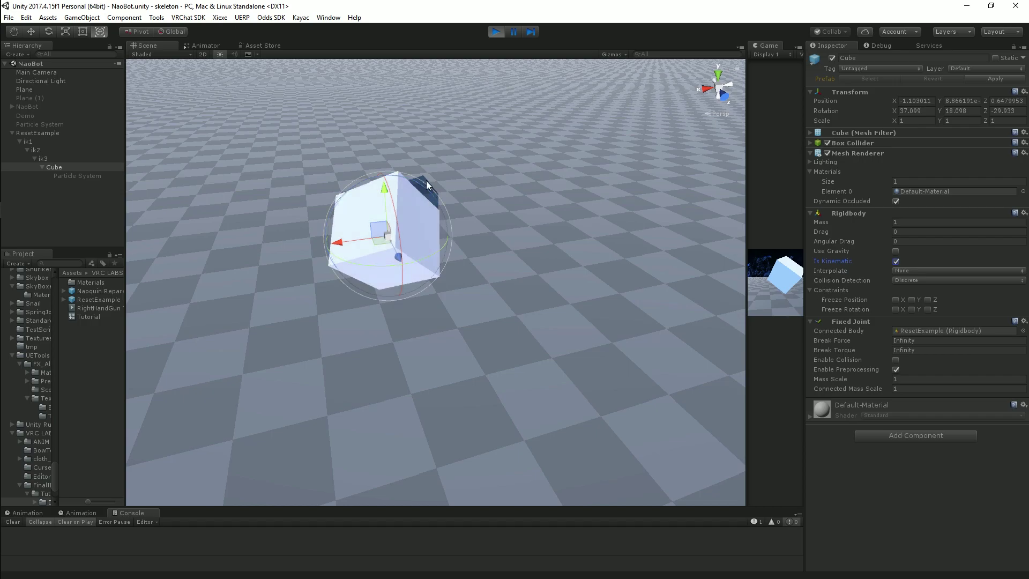
# Move ResetExample to X -0.631, Z 2.037, reset its rotation to 0, 0, 0, and re-snap the Cube.
pyautogui.click(37, 133)
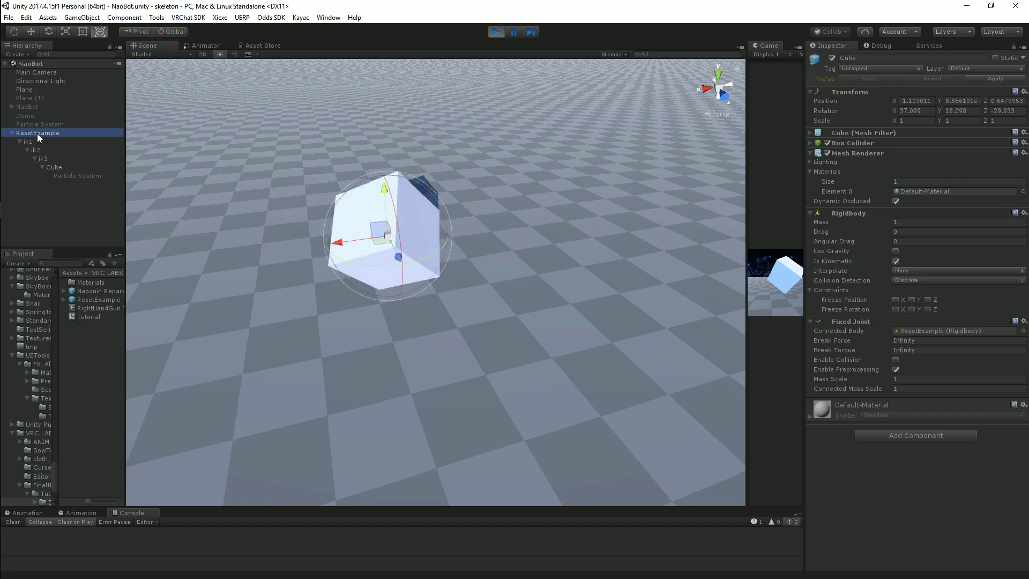
pyautogui.moveTo(384, 243); pyautogui.dragTo(234, 253)
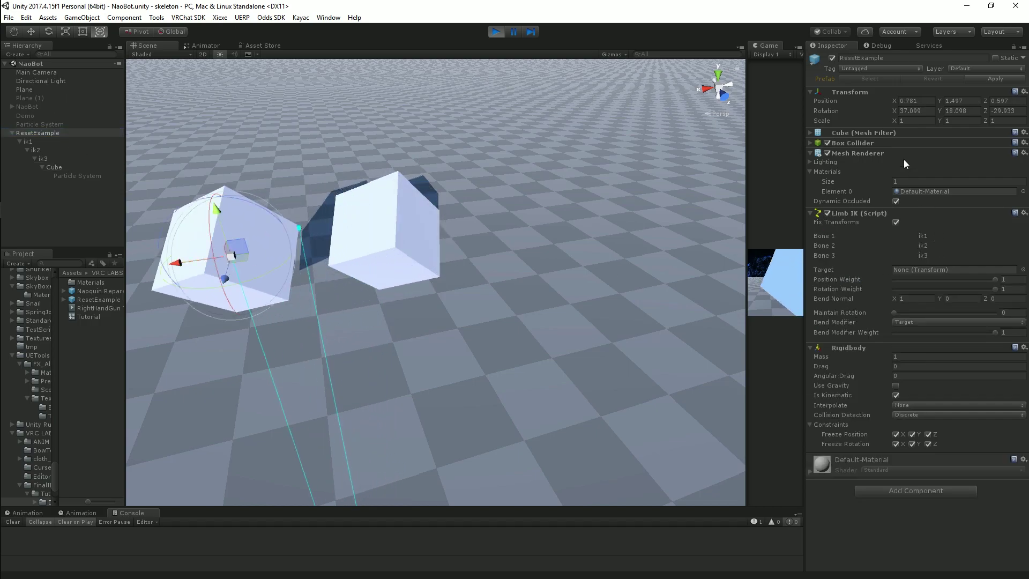
pyautogui.rightClick(856, 91)
pyautogui.click(882, 184)
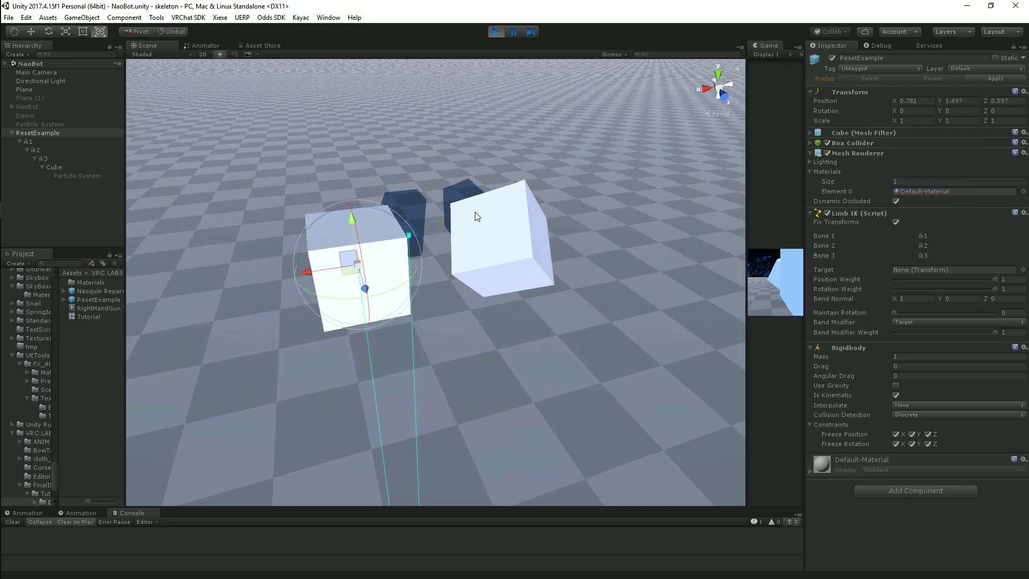
pyautogui.click(54, 167)
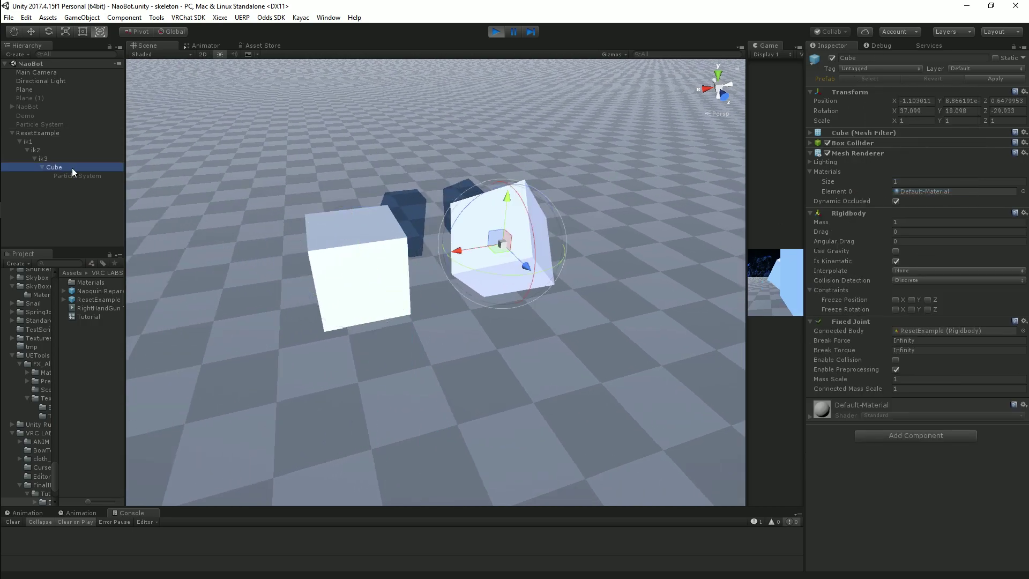
pyautogui.click(896, 261)
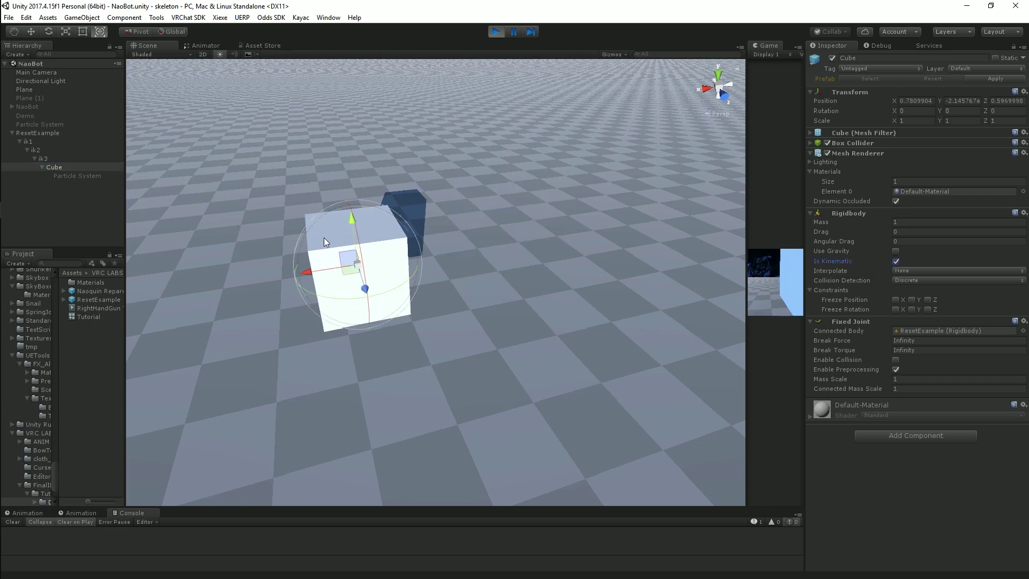
pyautogui.click(51, 134)
# Move ResetExample toward the viewer and toggle Cube's Is Kinematic so it snaps over.
pyautogui.moveTo(354, 275); pyautogui.dragTo(528, 322)
pyautogui.scroll(-5, 616, 310)
pyautogui.scroll(4, 609, 305)
pyautogui.scroll(-3, 584, 292)
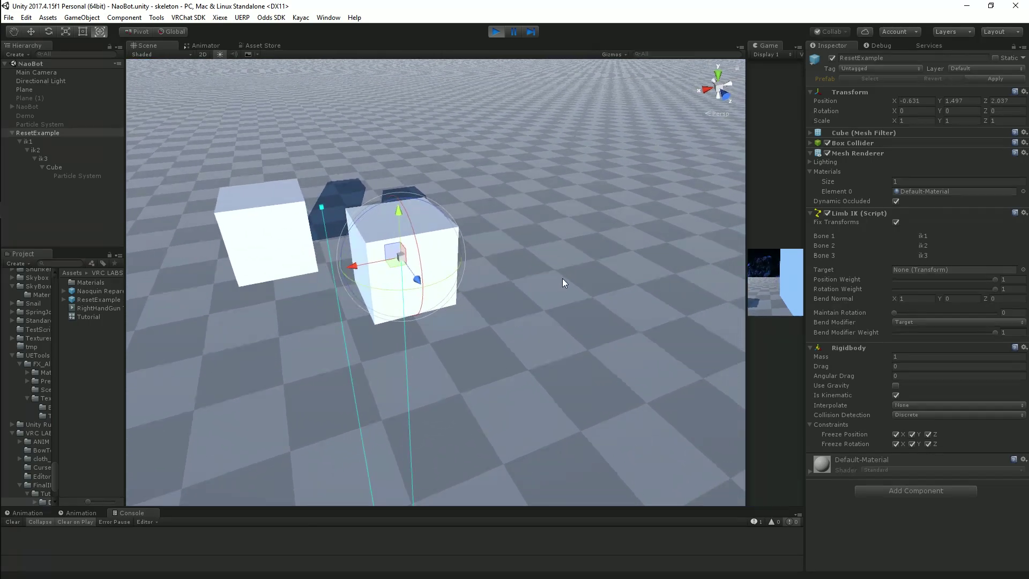
pyautogui.scroll(2, 562, 279)
pyautogui.click(55, 167)
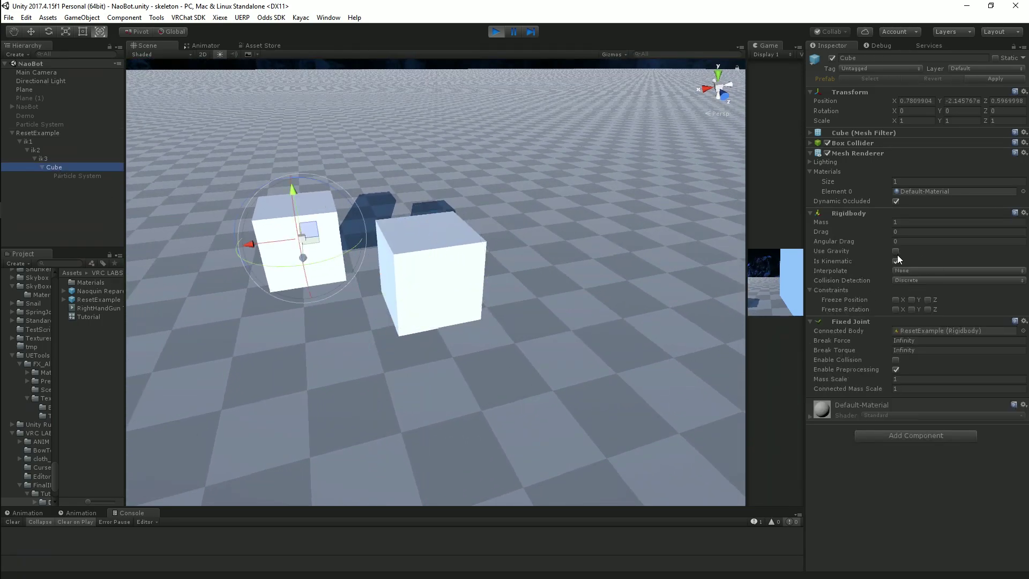
pyautogui.click(896, 261)
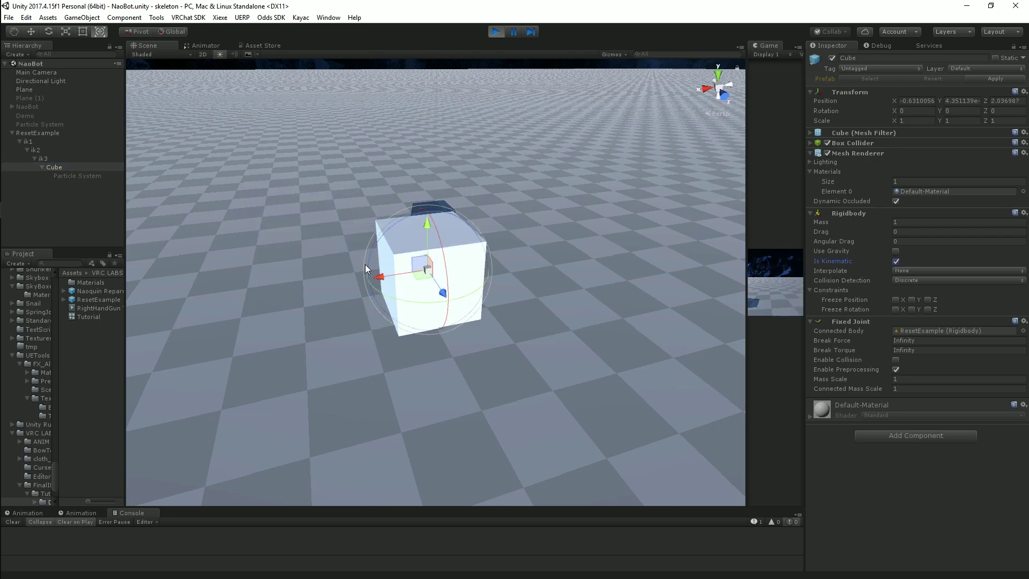
# Enable the Cube's Particle System, then drag ResetExample to X -2.969, Z 1.48.
pyautogui.click(54, 133)
pyautogui.click(76, 174)
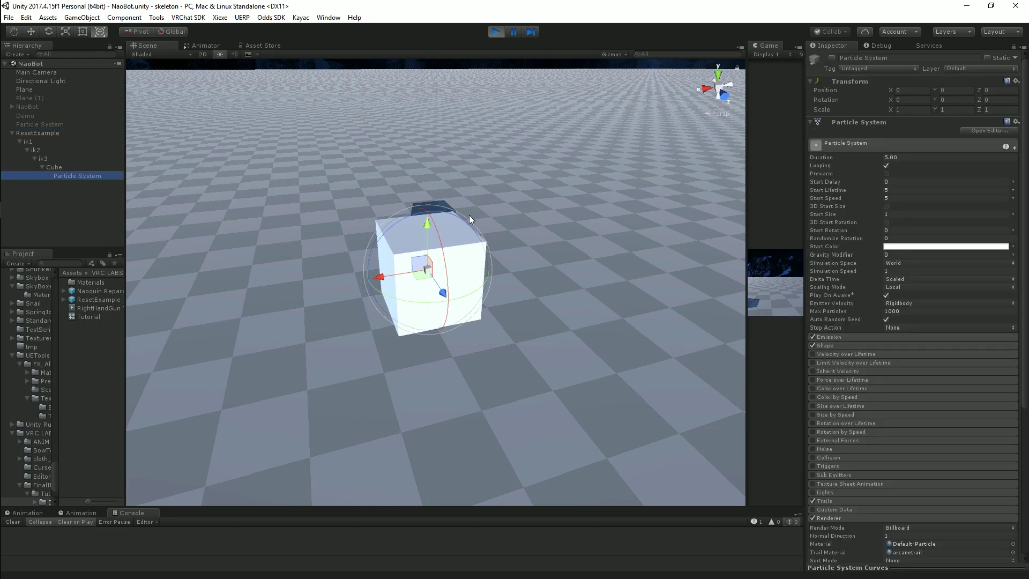
pyautogui.click(832, 58)
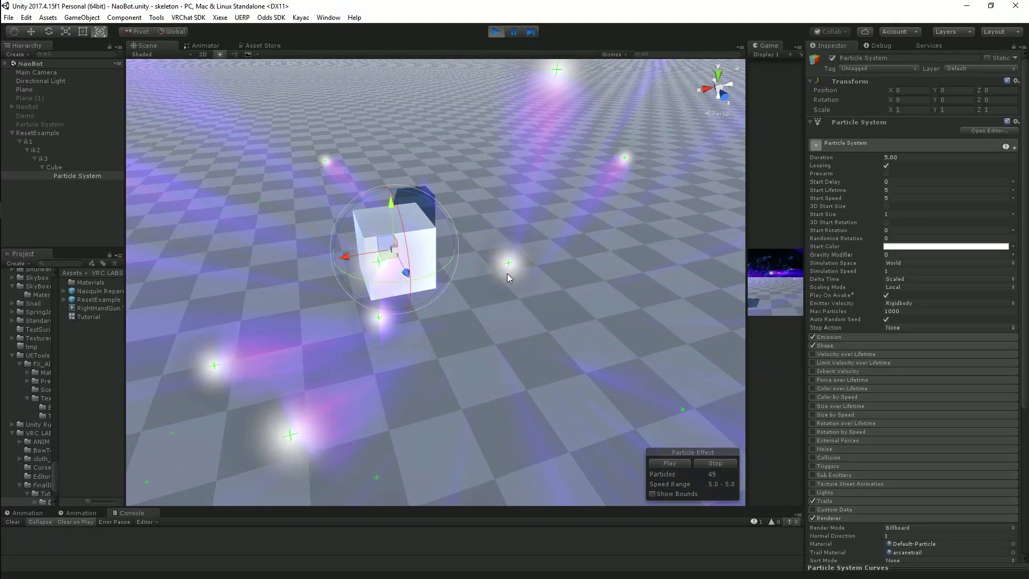
pyautogui.click(51, 133)
pyautogui.moveTo(387, 263); pyautogui.dragTo(354, 322)
# Undo the last cube move and turn off Fix Transforms on ResetExample's Limb IK.
pyautogui.hotkey('ctrl', 'z')
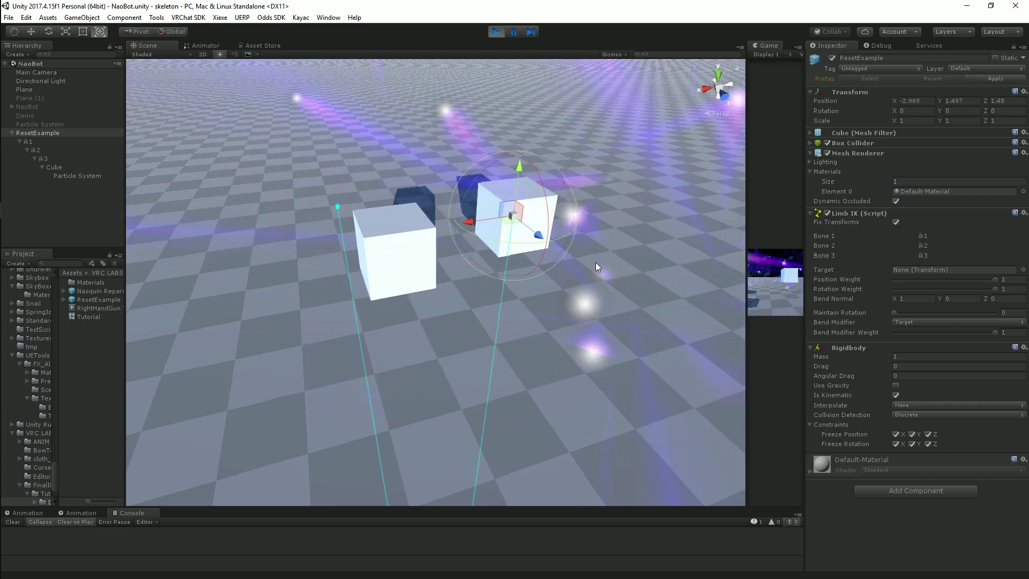
pyautogui.keyDown('alt'); pyautogui.moveTo(559, 292); pyautogui.dragTo(484, 314); pyautogui.keyUp('alt')
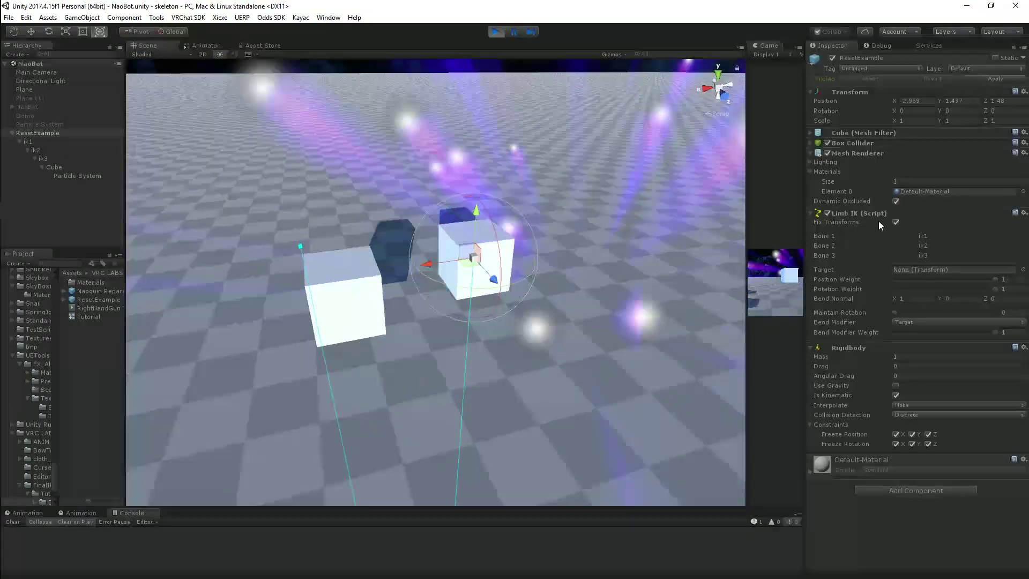
pyautogui.click(896, 223)
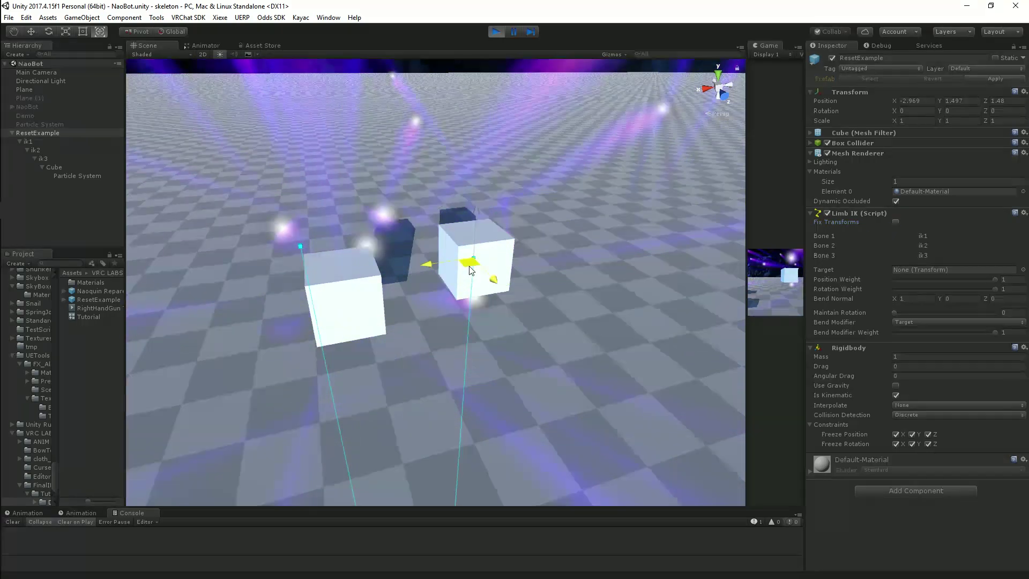
# Move ResetExample, re-snap the Cube via Is Kinematic, then drag the target to X 0.021, Z 0.083.
pyautogui.moveTo(472, 262); pyautogui.dragTo(516, 246)
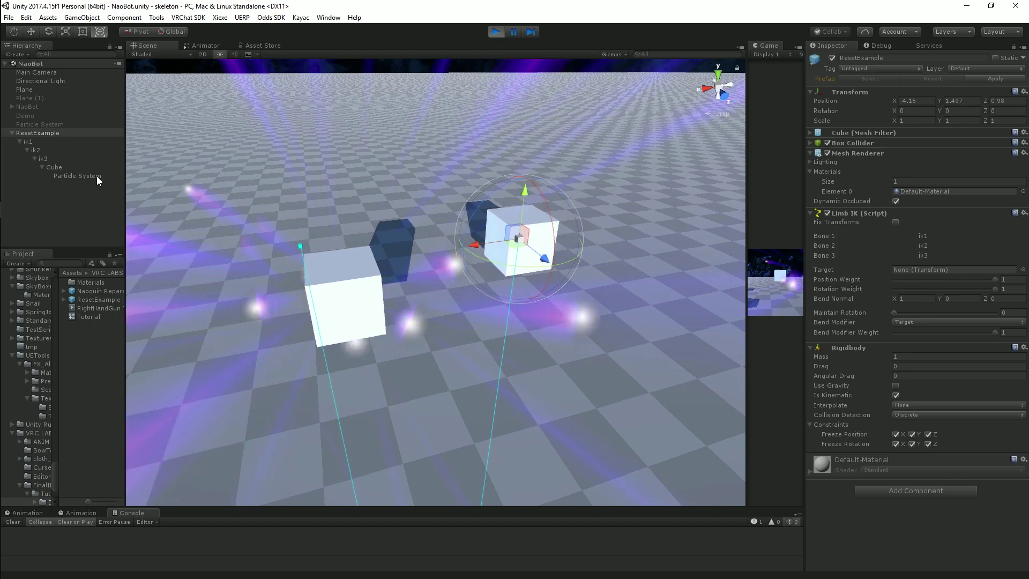
pyautogui.click(53, 167)
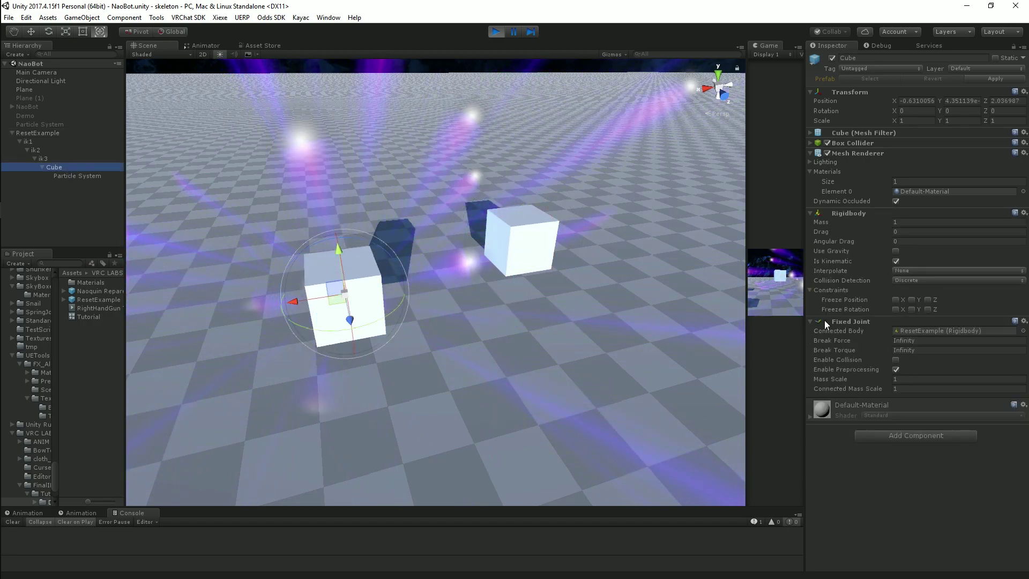
pyautogui.click(896, 261)
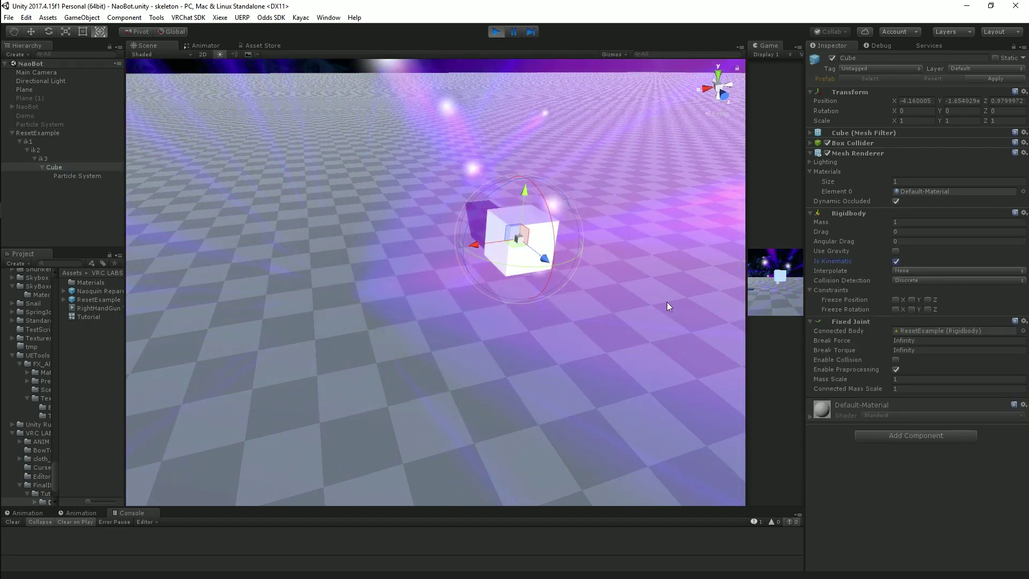
pyautogui.click(53, 133)
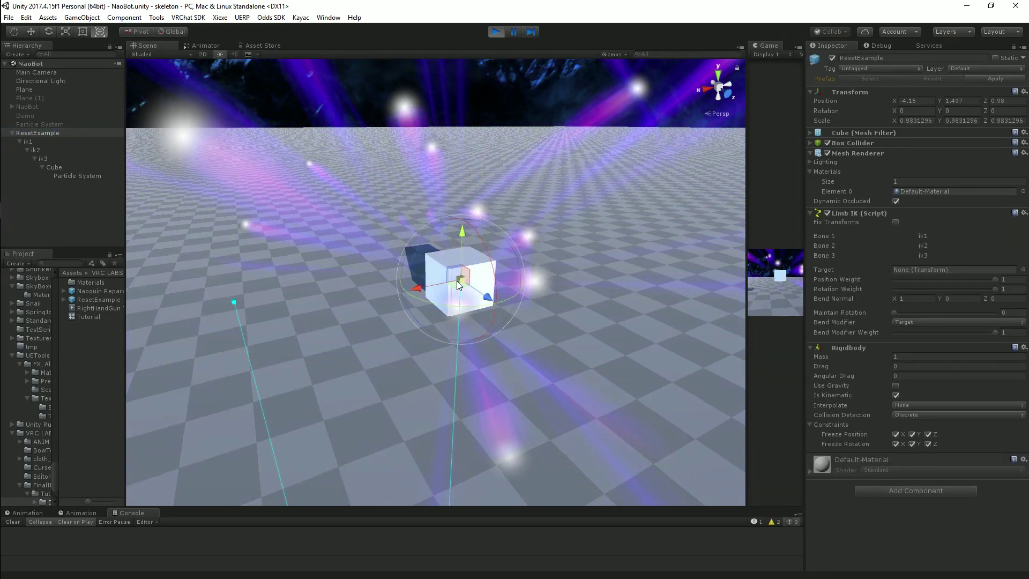
pyautogui.moveTo(460, 290); pyautogui.dragTo(233, 318)
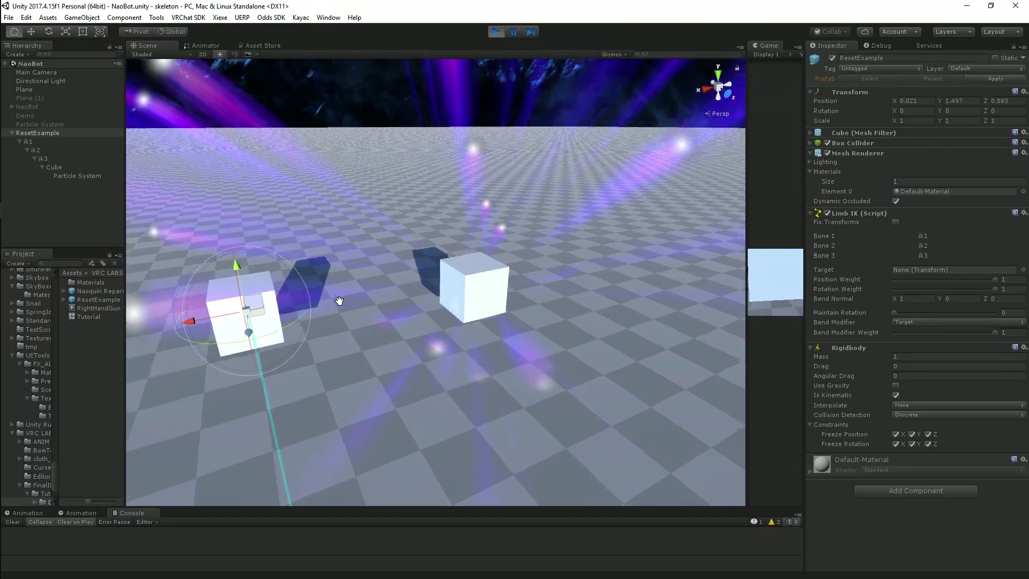
# Uncheck and recheck Cube's Is Kinematic so it snaps onto ResetExample at X 0.021, Z 0.083.
pyautogui.moveTo(308, 266); pyautogui.dragTo(435, 304, button='middle')
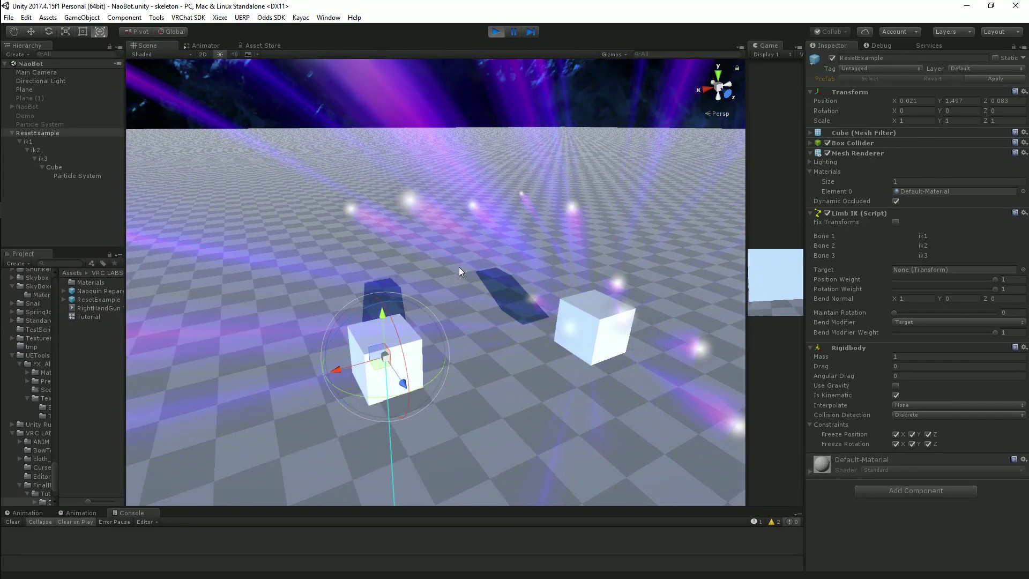
pyautogui.click(55, 167)
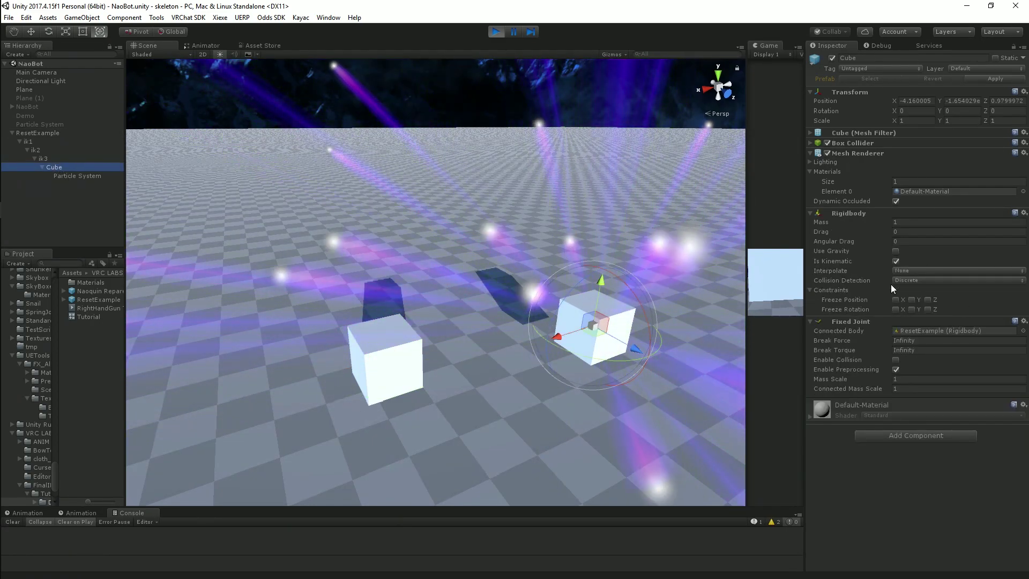
pyautogui.click(896, 261)
pyautogui.click(896, 262)
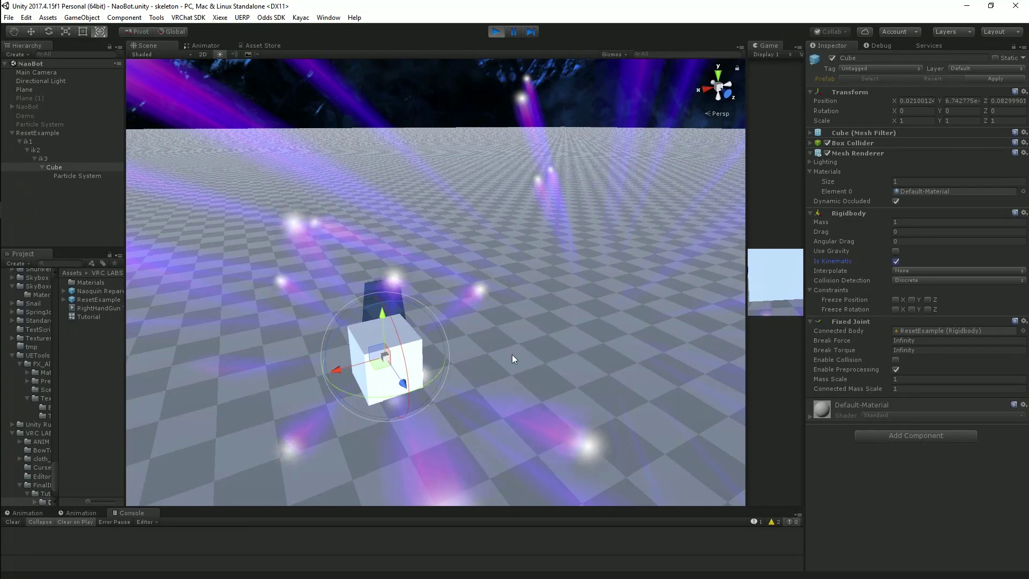
pyautogui.keyDown('alt'); pyautogui.moveTo(512, 355); pyautogui.dragTo(499, 330); pyautogui.keyUp('alt')
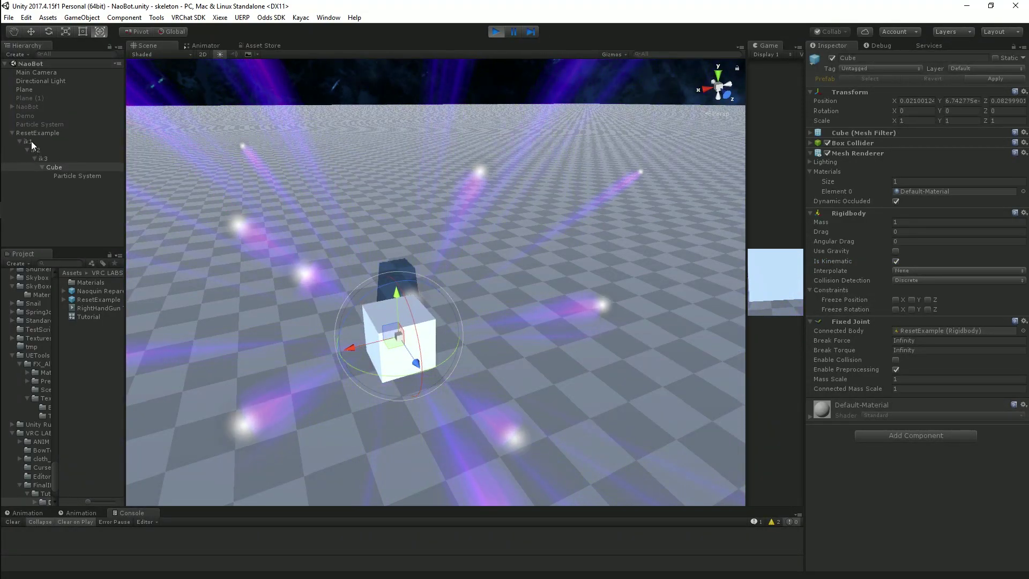
pyautogui.keyDown('alt'); pyautogui.moveTo(477, 284); pyautogui.dragTo(568, 250); pyautogui.keyUp('alt')
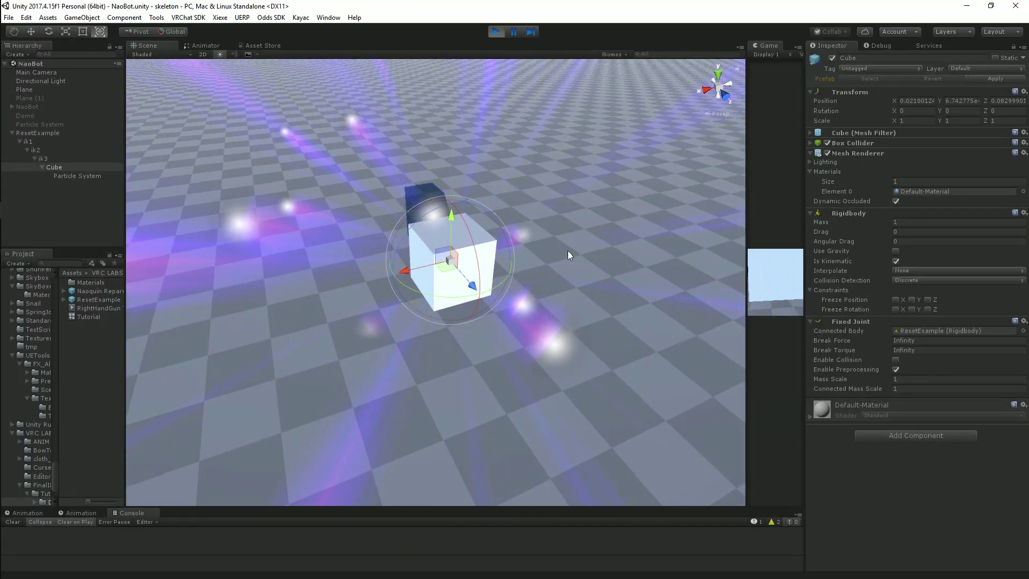